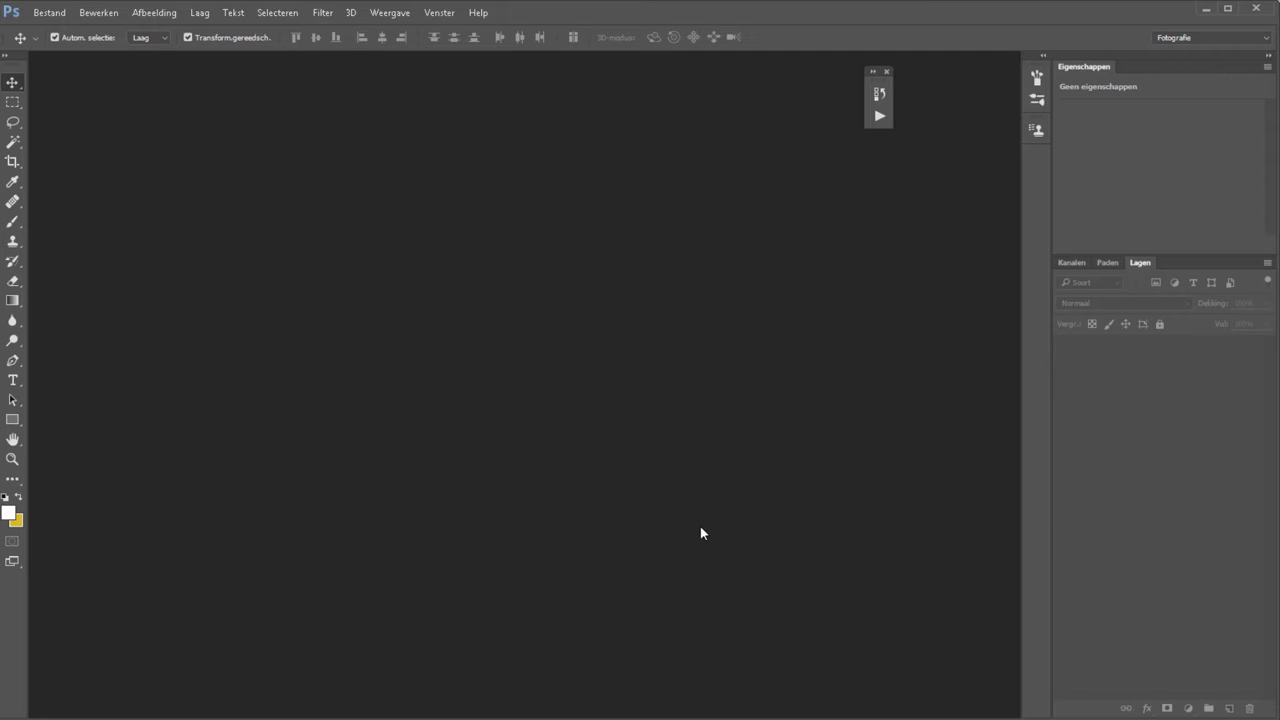
# - Create a new 1250 × 800 px document named 'gouden tekst' with a black background
pyautogui.hotkey('ctrl', 'n')
pyautogui.write('gouden')
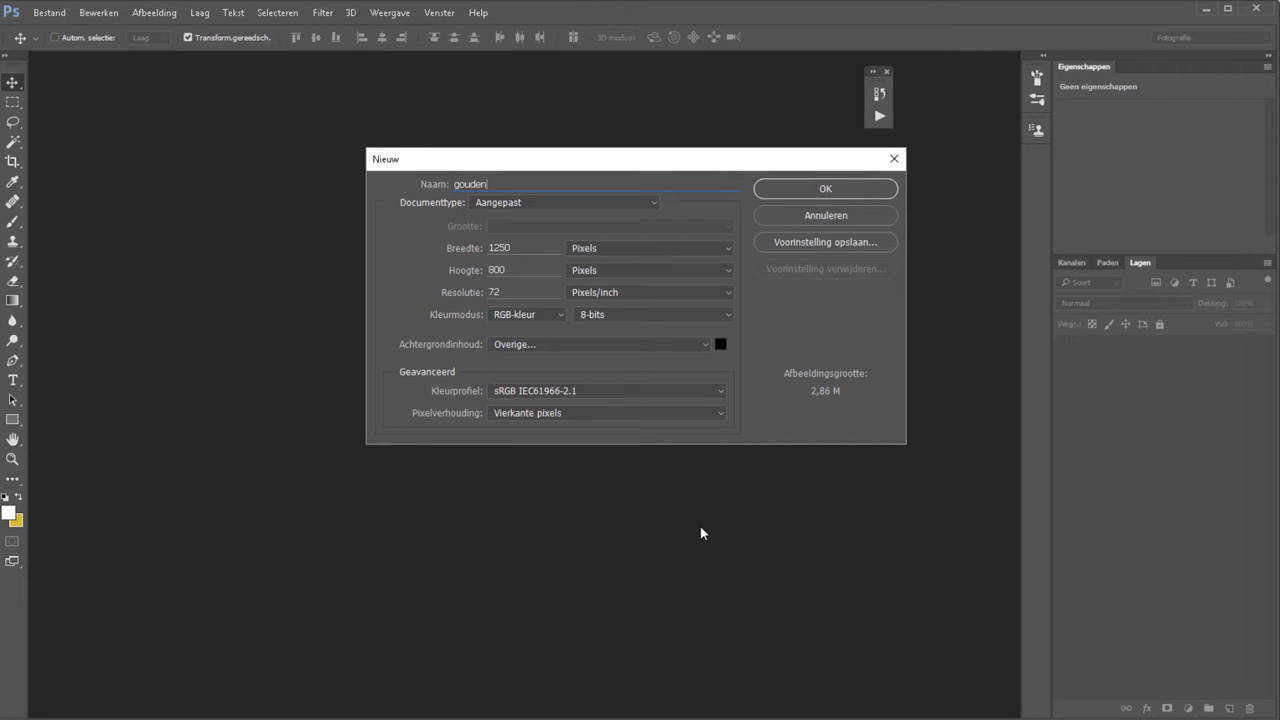
pyautogui.write(' tekst')
pyautogui.click(643, 343)
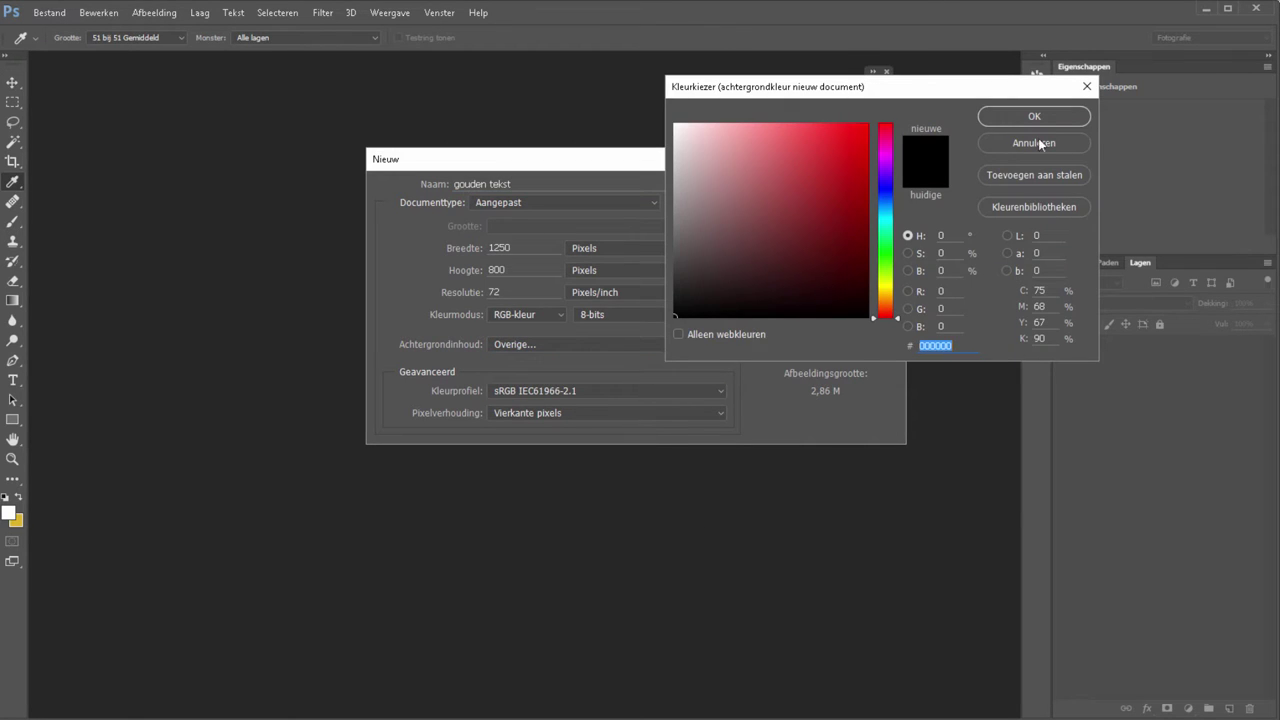
pyautogui.click(1036, 120)
pyautogui.click(806, 190)
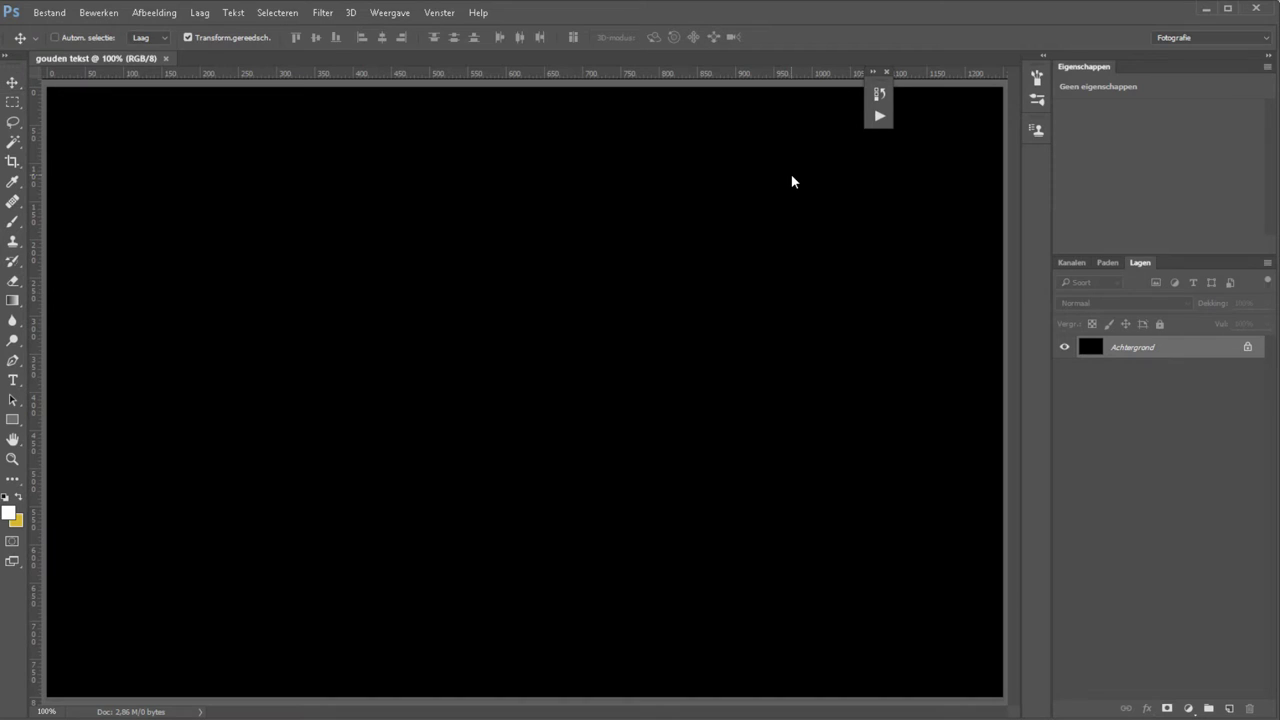
# - Add the text 'Gouden tekst' as white 150 pt lettering on the canvas and commit it
pyautogui.press('t')
pyautogui.click(187, 349)
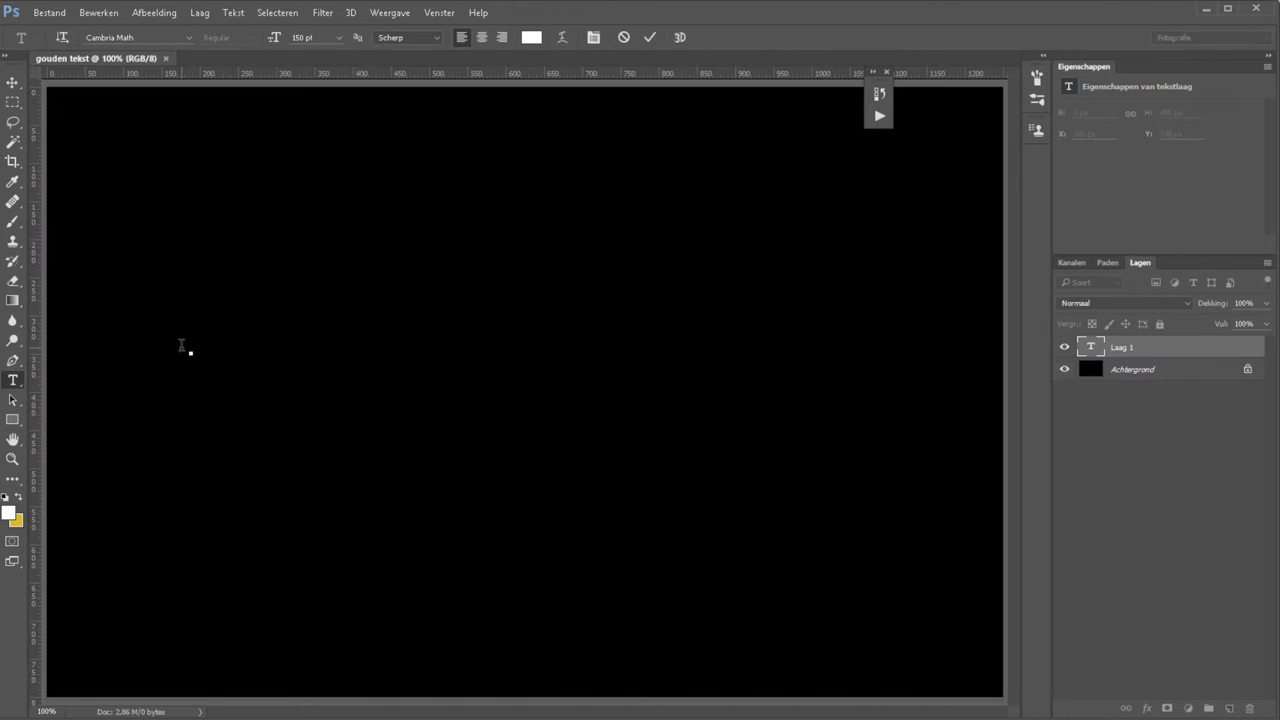
pyautogui.write('Gouden')
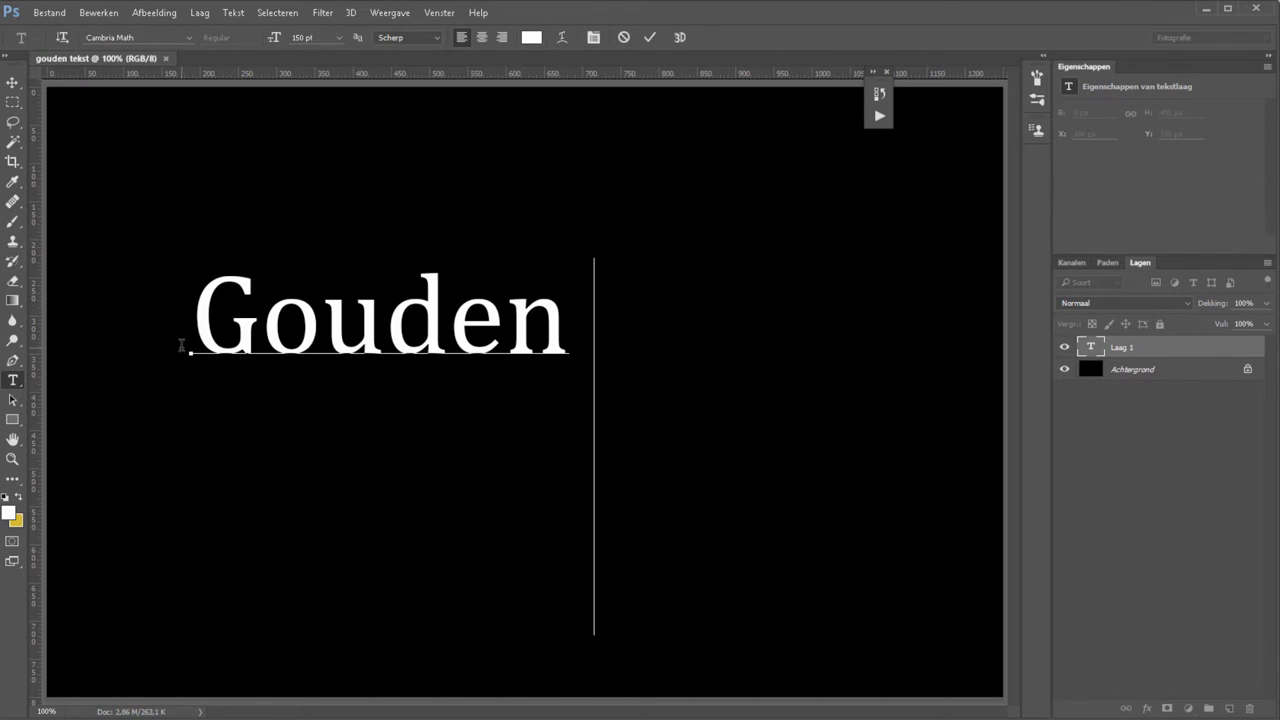
pyautogui.write(' tekst')
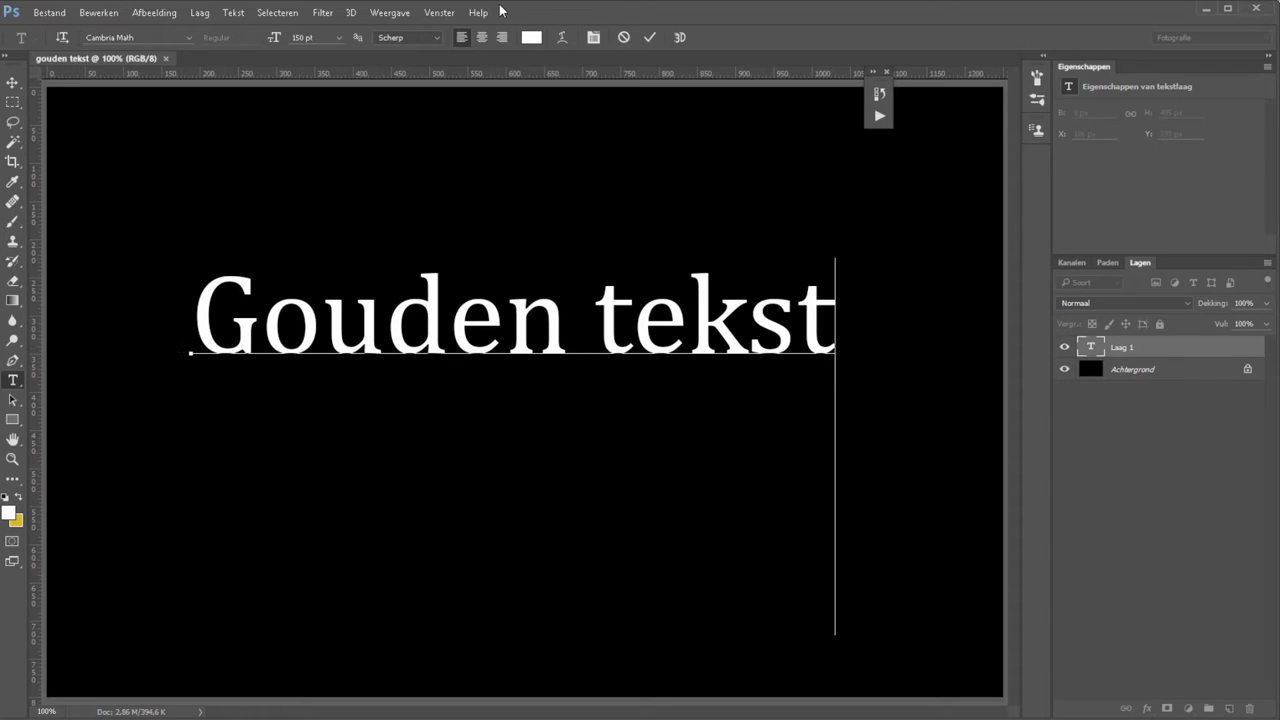
pyautogui.click(649, 37)
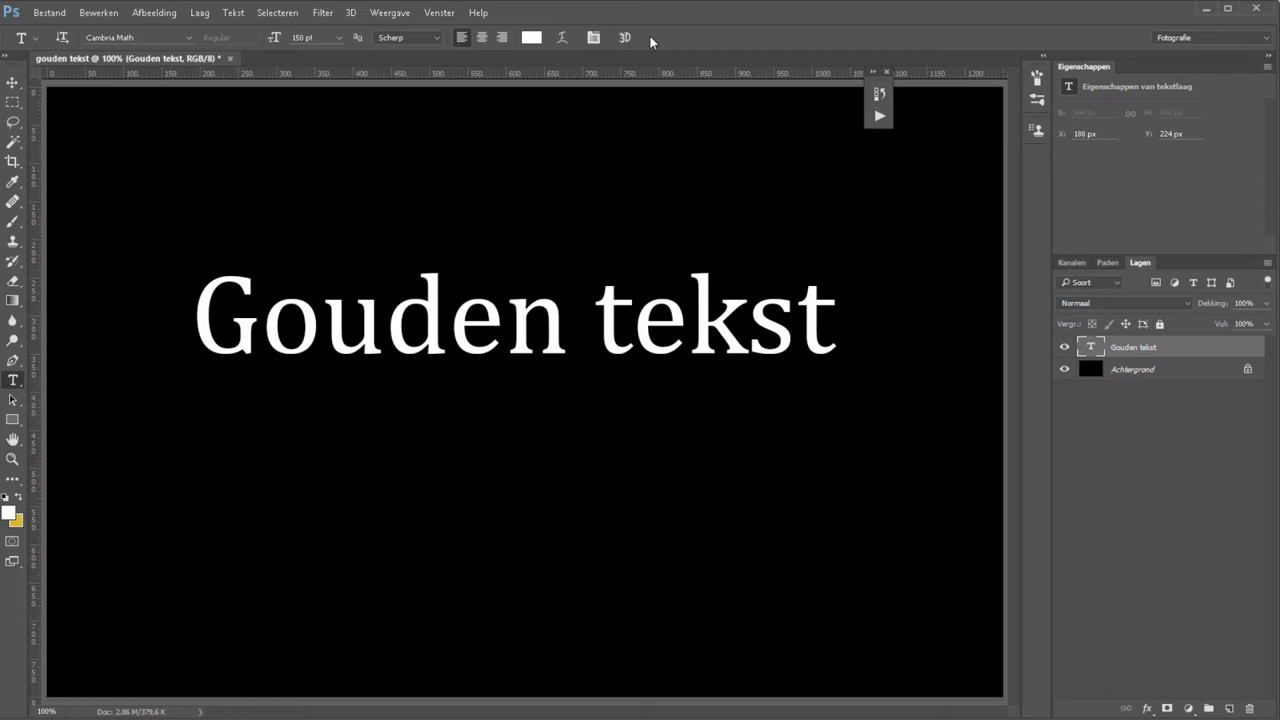
# - Change the text colour to gold #e3ae2f
pyautogui.click(531, 37)
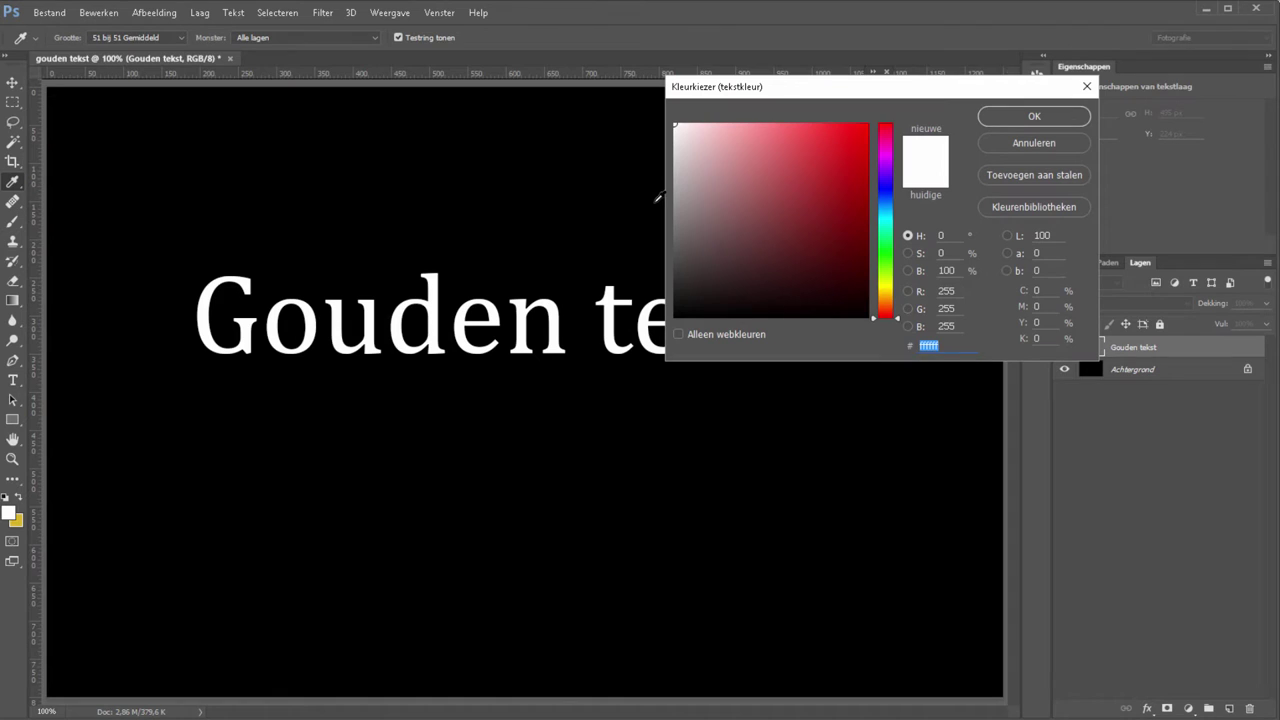
pyautogui.click(886, 296)
pyautogui.click(843, 160)
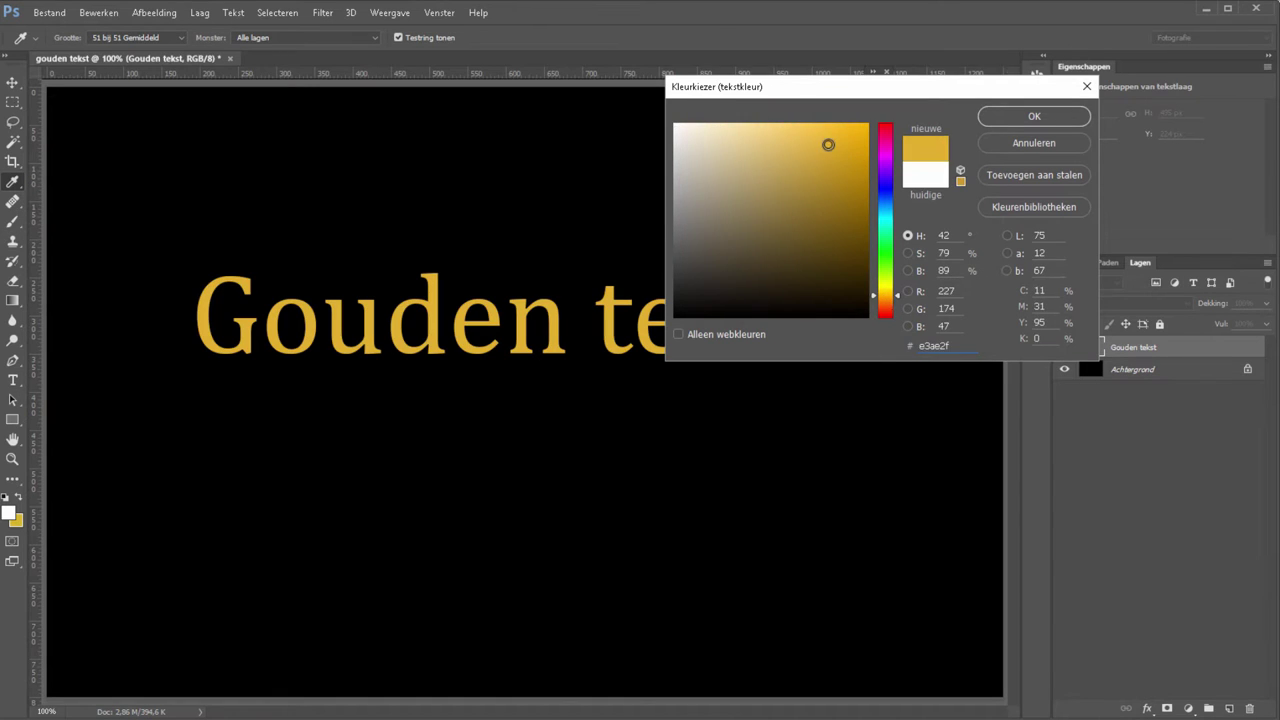
pyautogui.click(1000, 116)
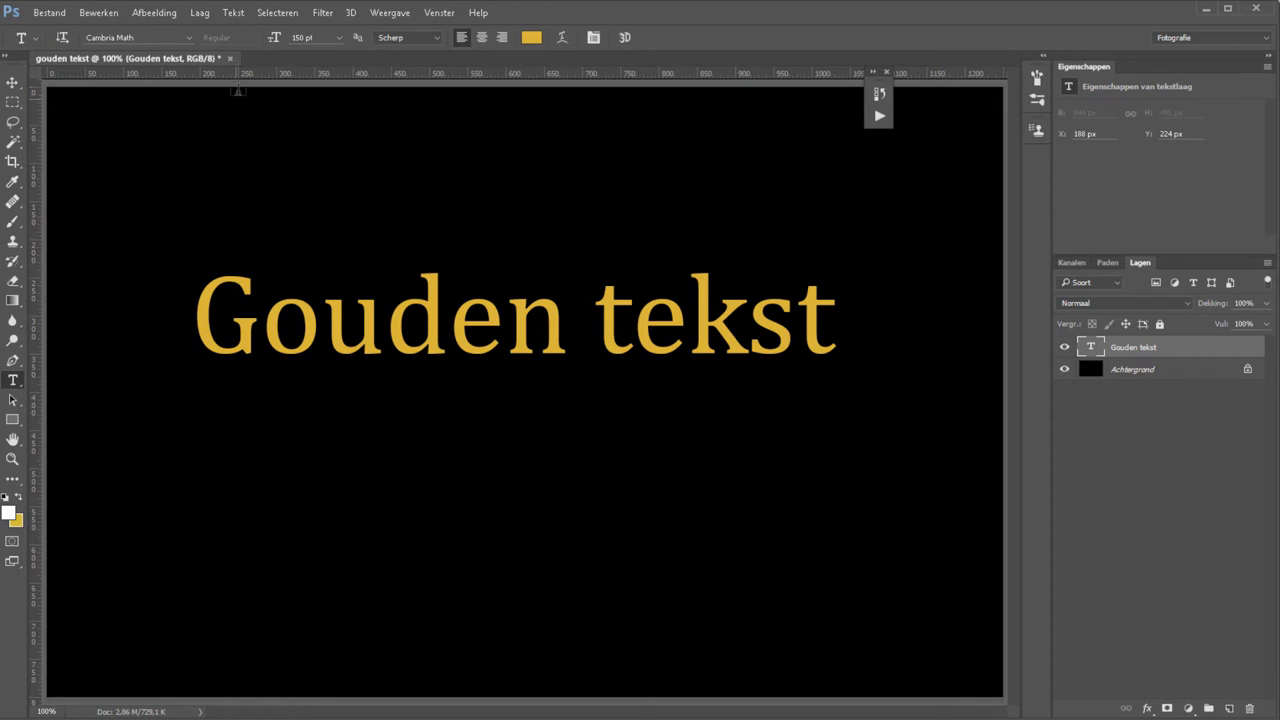
pyautogui.click(201, 13)
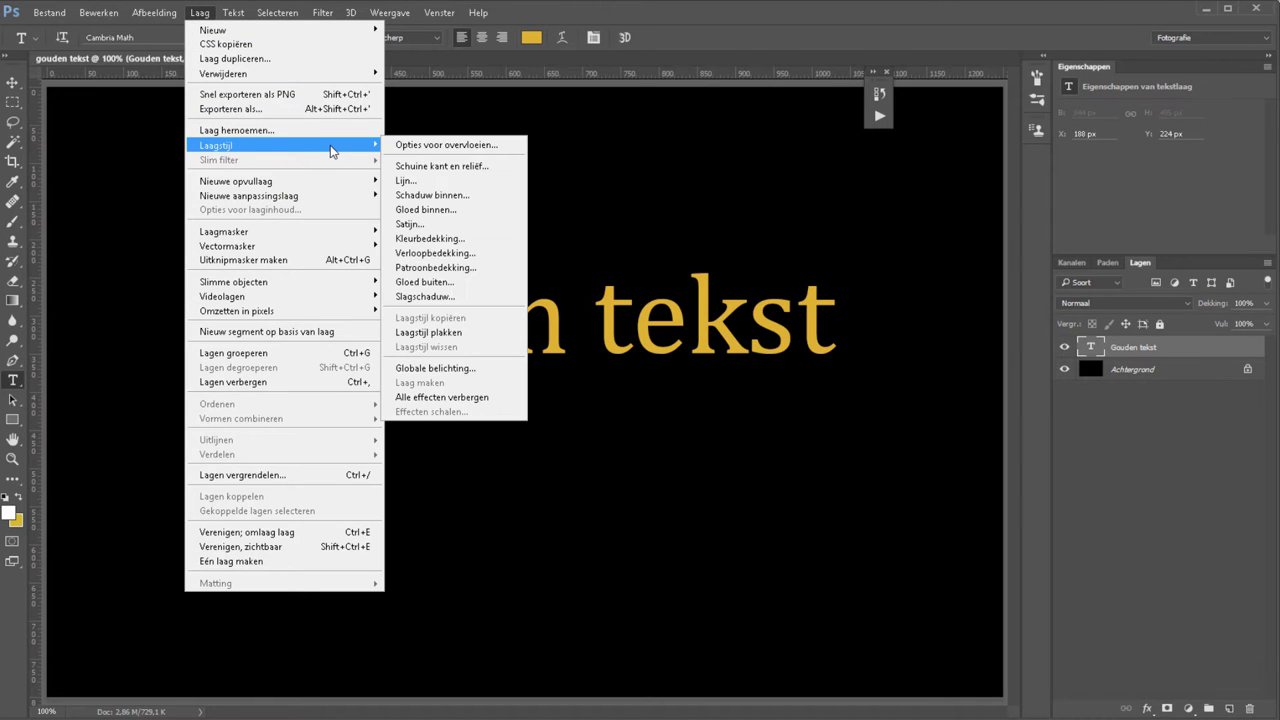
pyautogui.moveTo(216, 145)
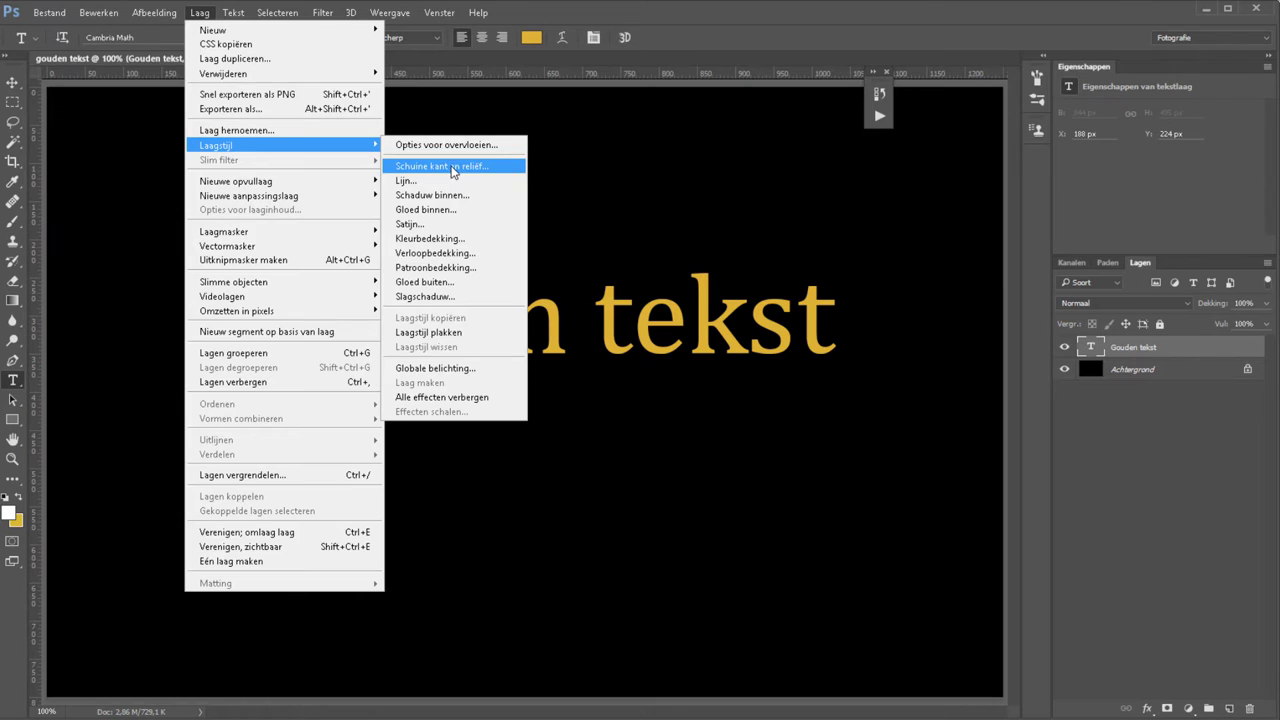
# - Add a Schuine kant en reliëf bevel with depth 573%, size 24 px and soften 5 px
pyautogui.click(453, 170)
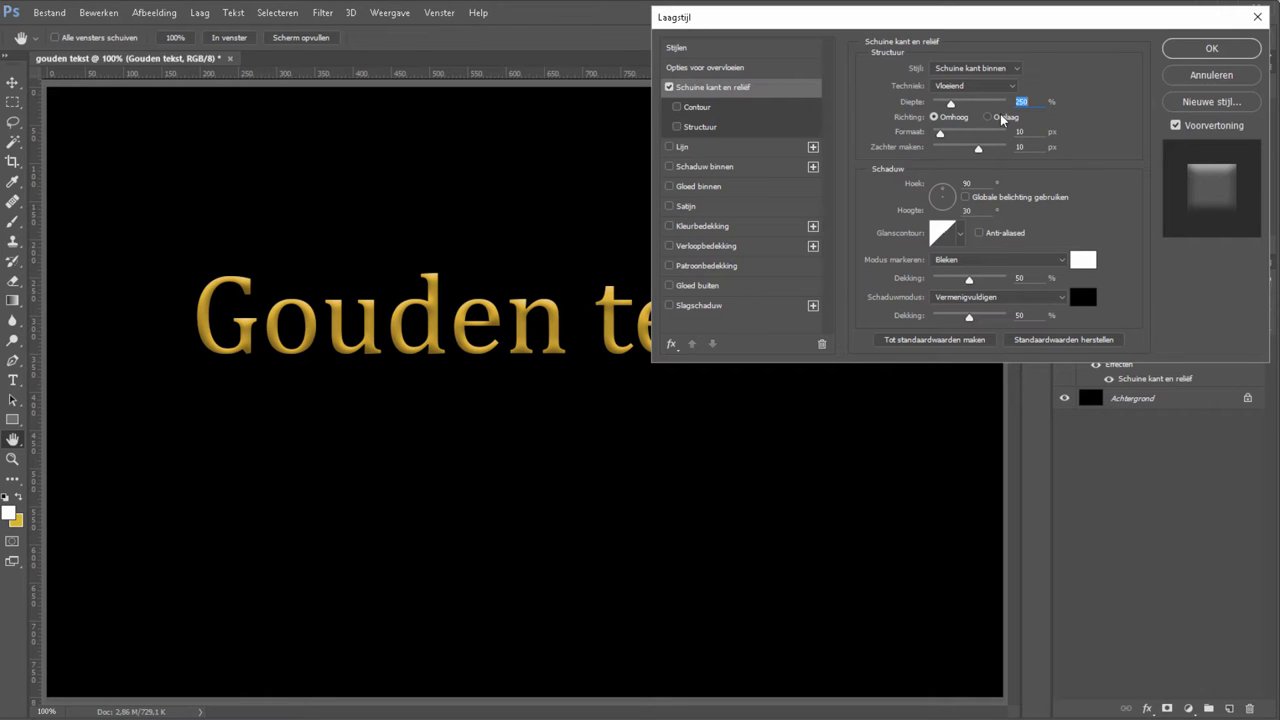
pyautogui.moveTo(950, 103)
pyautogui.mouseDown()
pyautogui.moveTo(974, 103)
pyautogui.moveTo(943, 133)
pyautogui.moveTo(955, 148)
pyautogui.mouseUp()
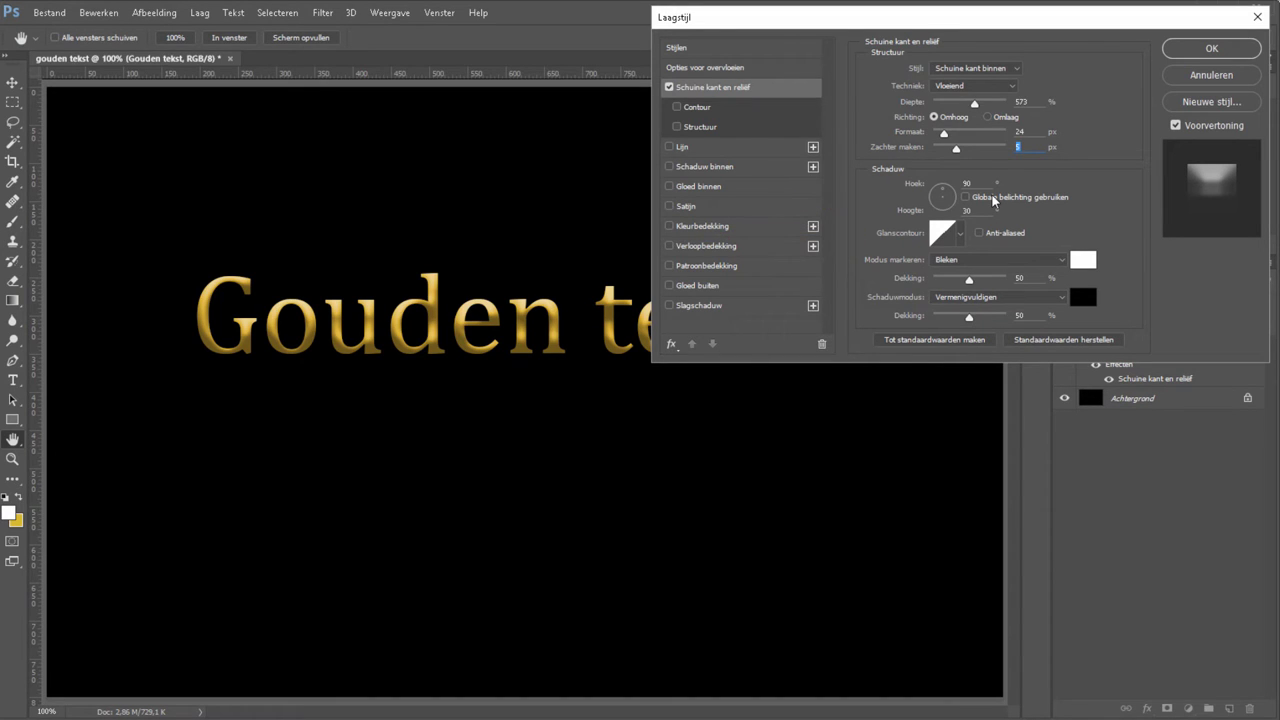
# - Preview several gloss contour presets and settle on the peaked contour
pyautogui.click(960, 234)
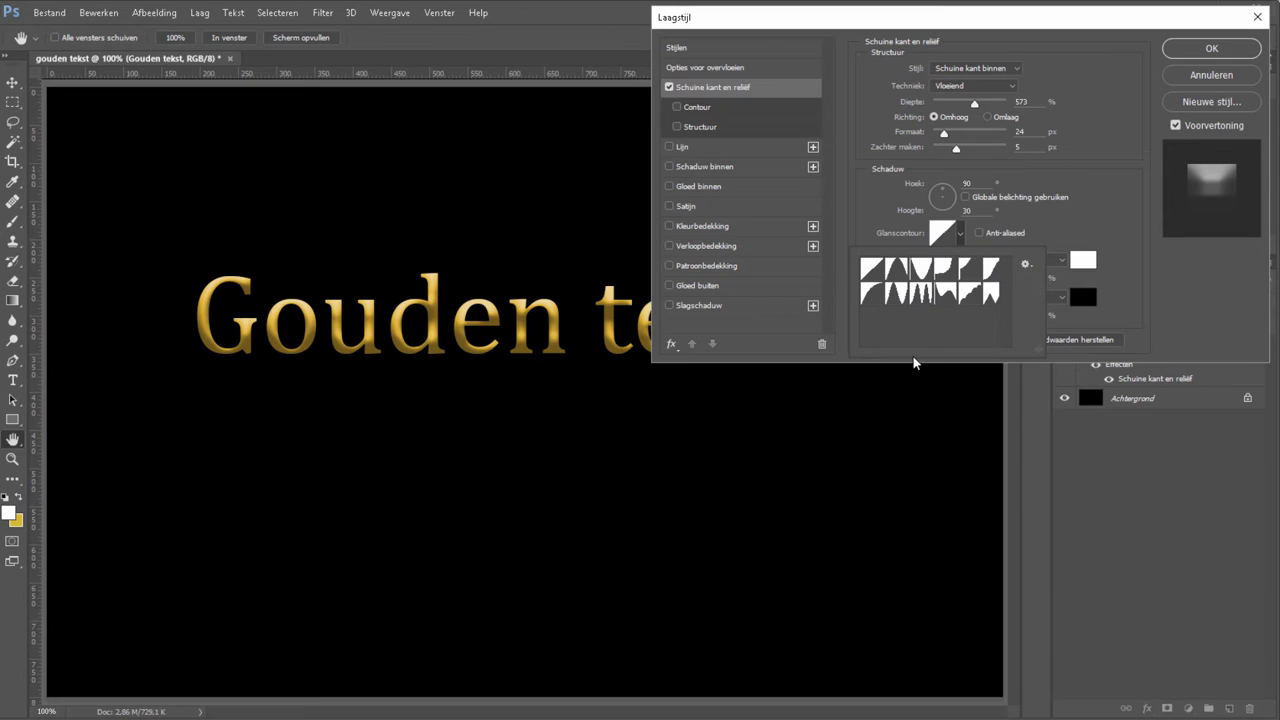
pyautogui.click(874, 293)
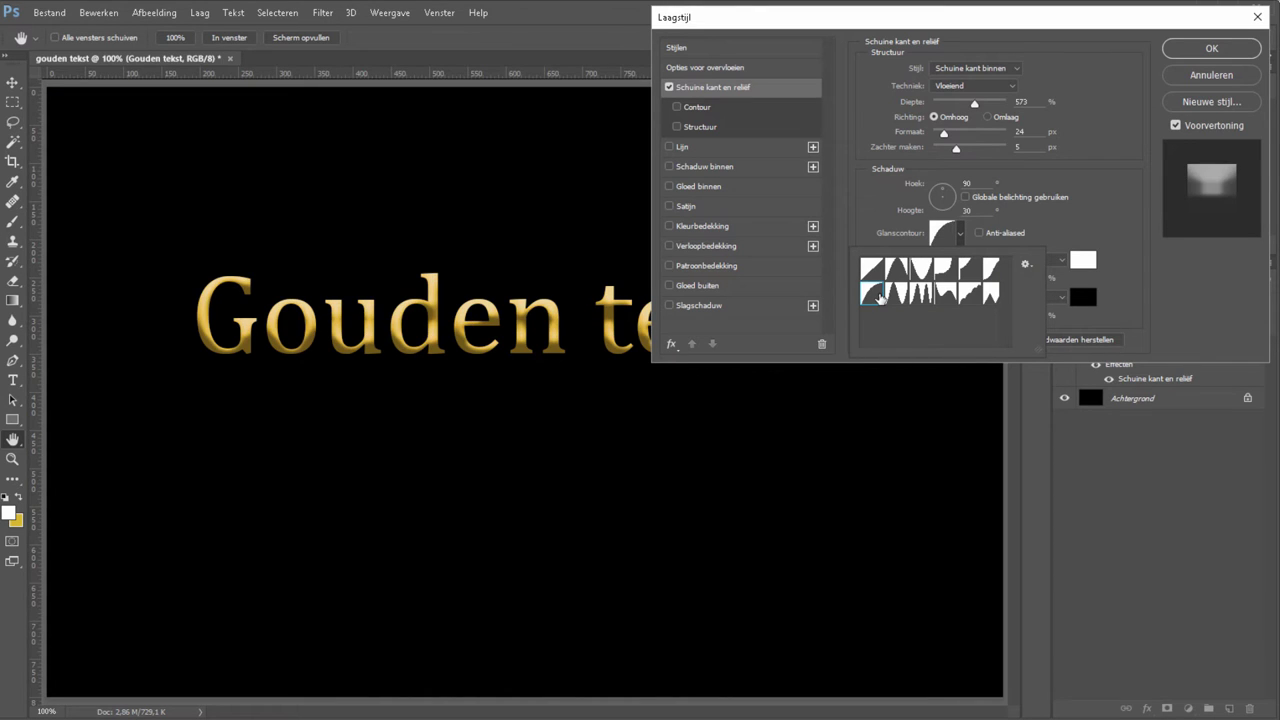
pyautogui.click(921, 292)
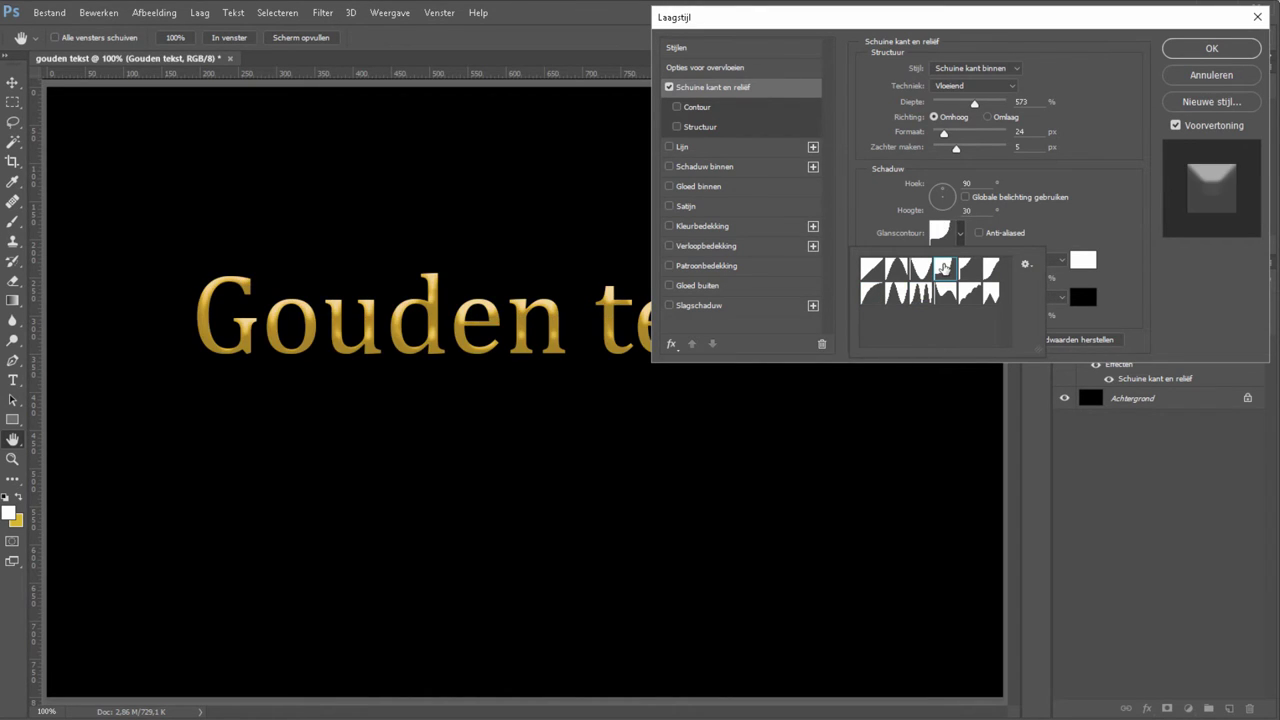
pyautogui.click(971, 294)
pyautogui.click(990, 294)
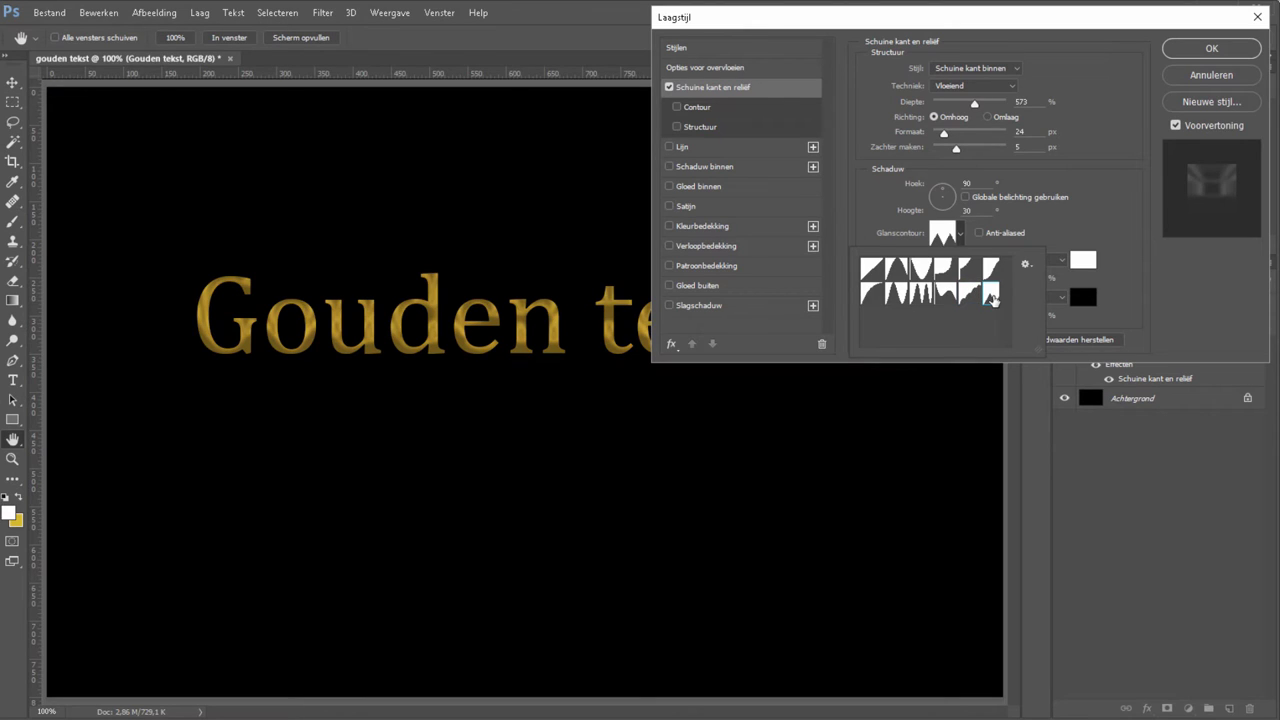
pyautogui.click(897, 294)
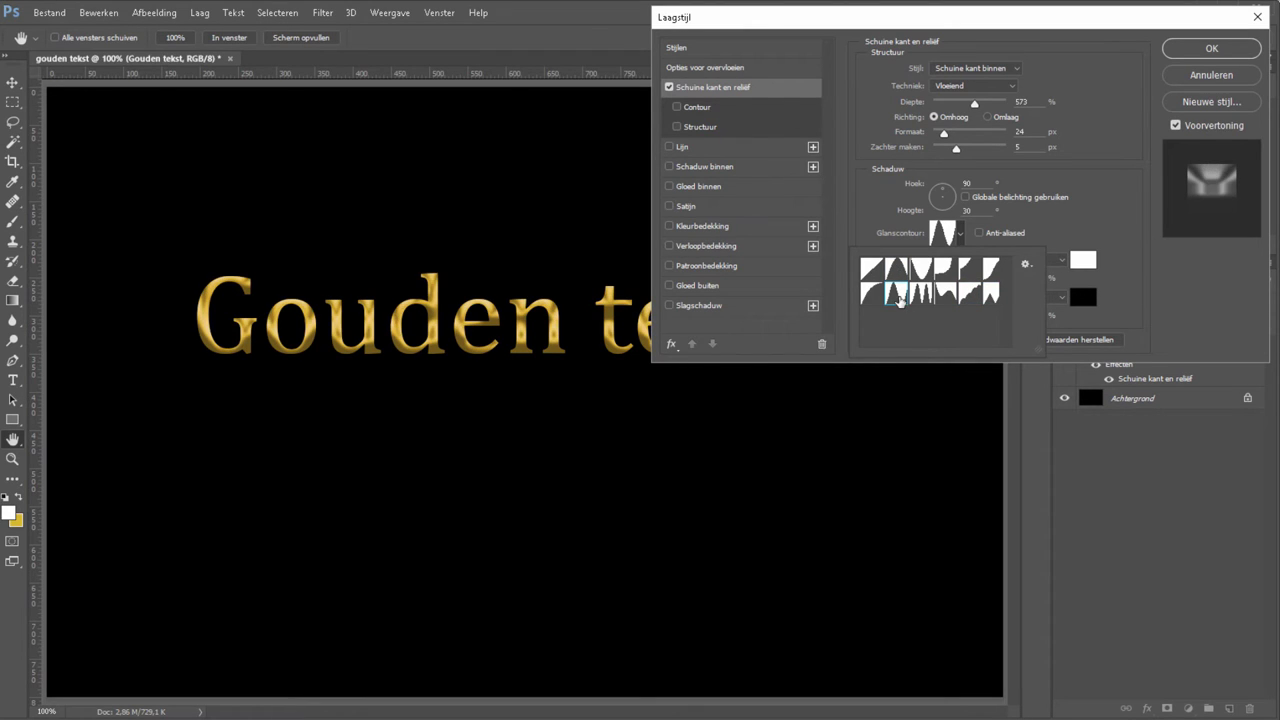
pyautogui.click(897, 268)
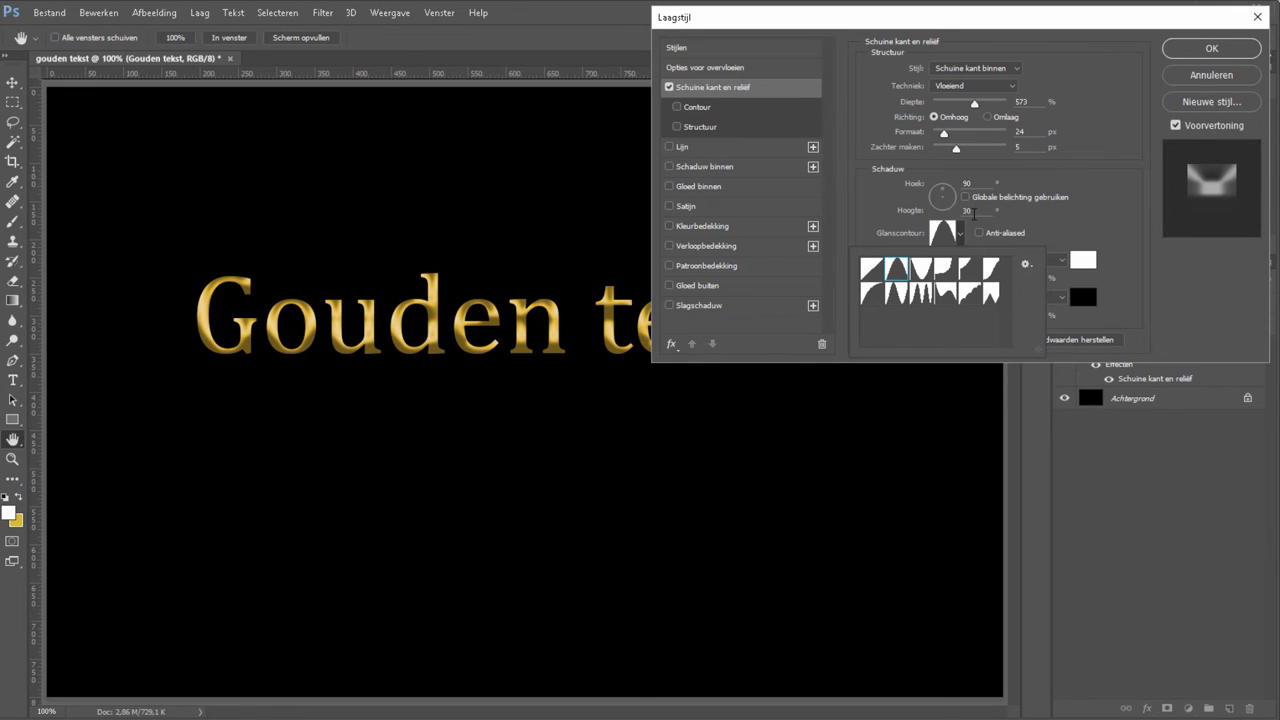
pyautogui.click(961, 236)
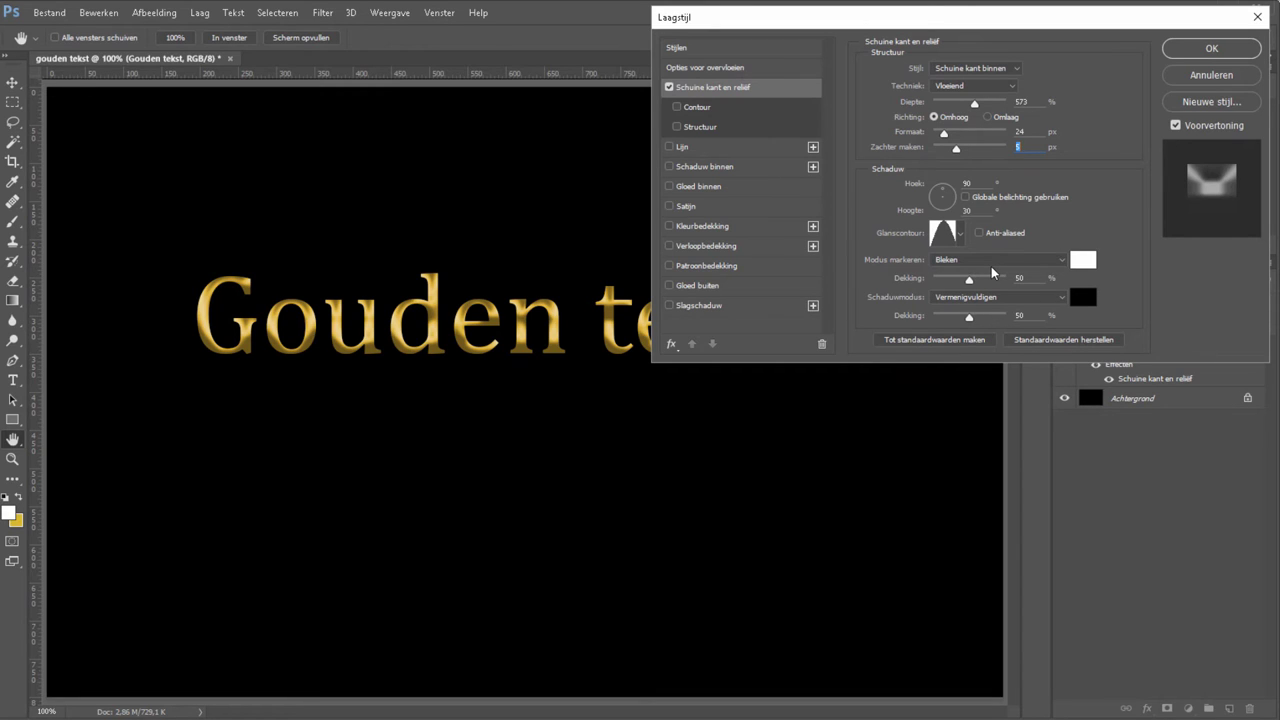
# - Set bevel highlight opacity 70%, shadow opacity 81%, depth 688%, size 21 px and apply the style
pyautogui.moveTo(969, 279)
pyautogui.mouseDown()
pyautogui.moveTo(931, 283)
pyautogui.moveTo(983, 280)
pyautogui.moveTo(948, 320)
pyautogui.moveTo(991, 297)
pyautogui.mouseUp()
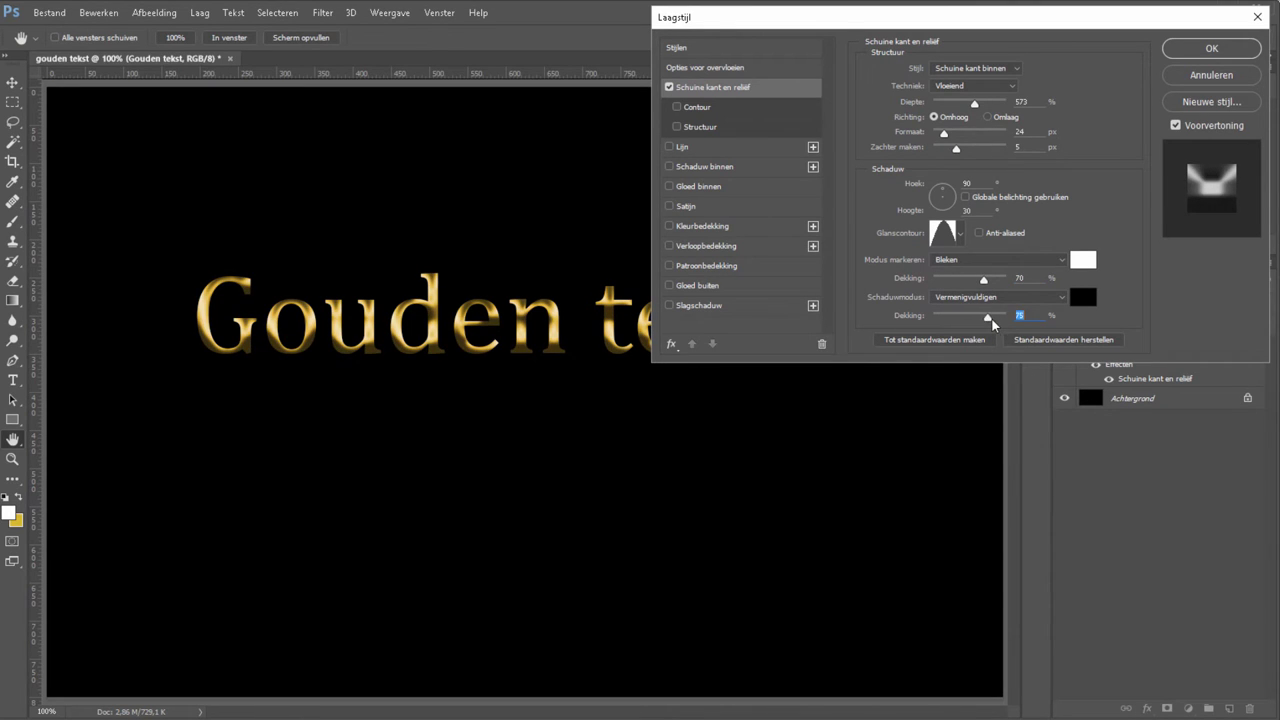
pyautogui.moveTo(975, 101); pyautogui.dragTo(943, 133)
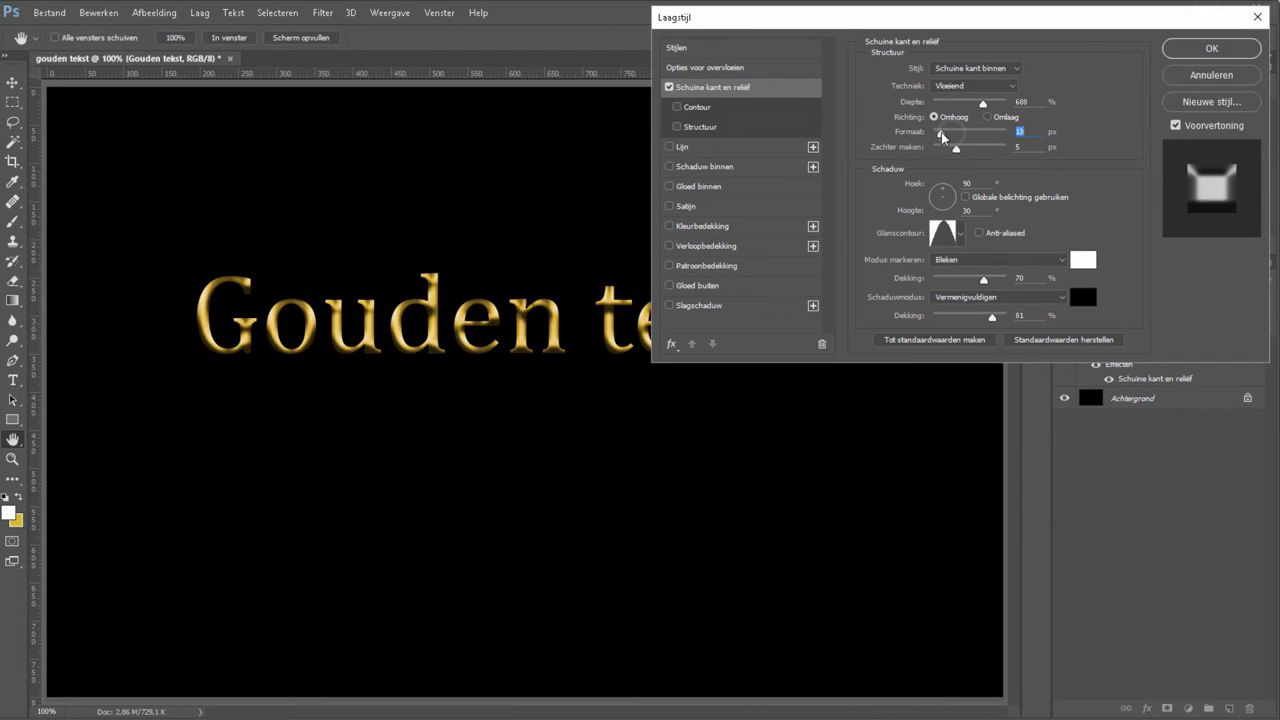
pyautogui.click(1226, 50)
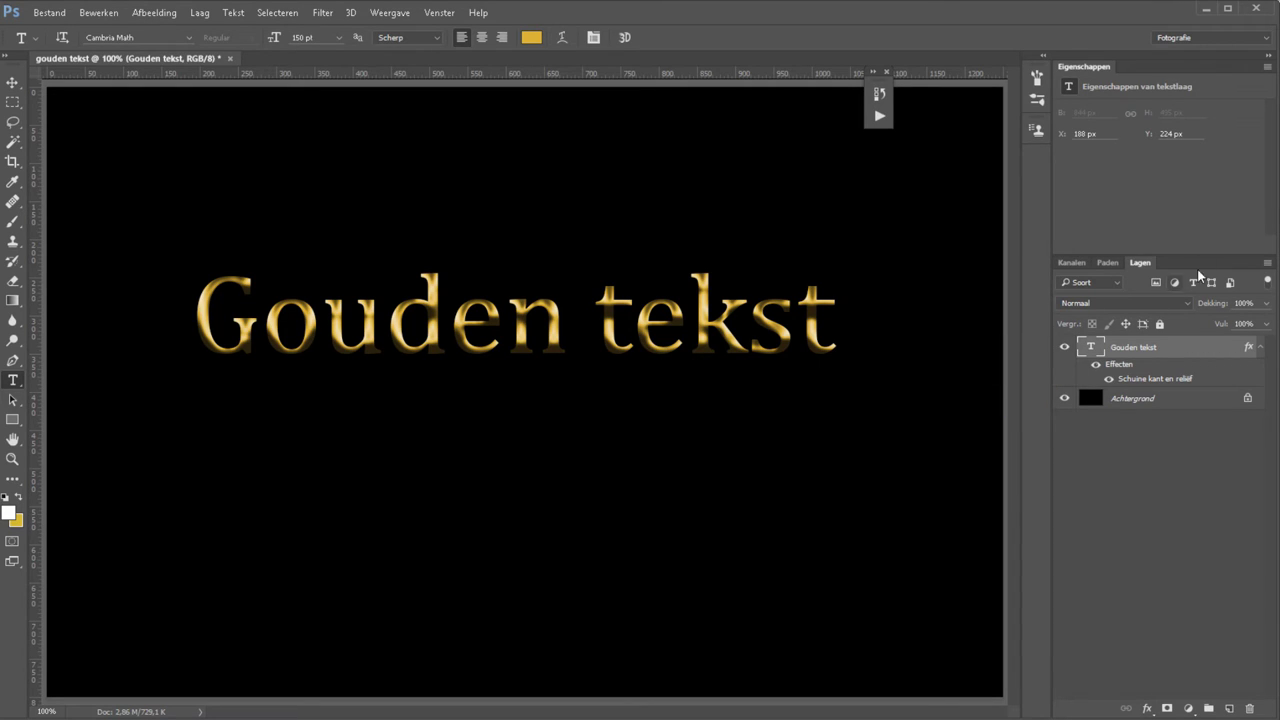
# - Reopen the layer's bevel effect and reduce its Formaat to 18 px
pyautogui.doubleClick(1208, 380)
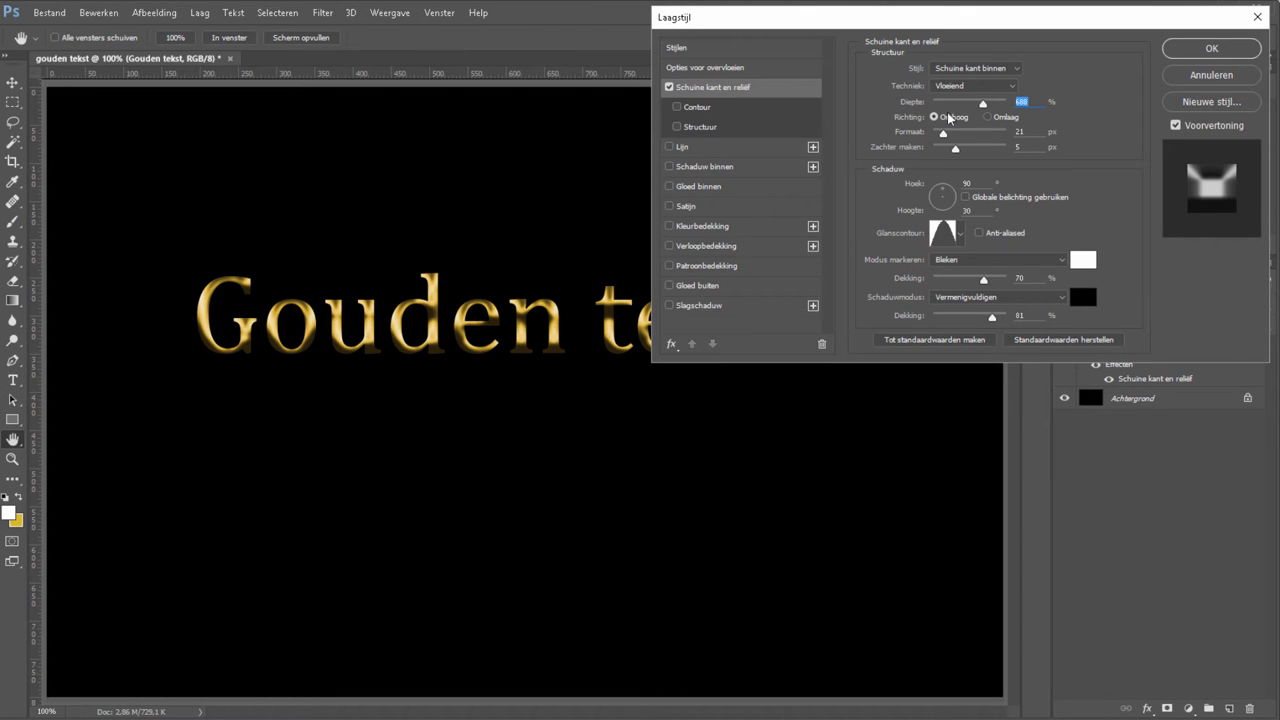
pyautogui.click(987, 117)
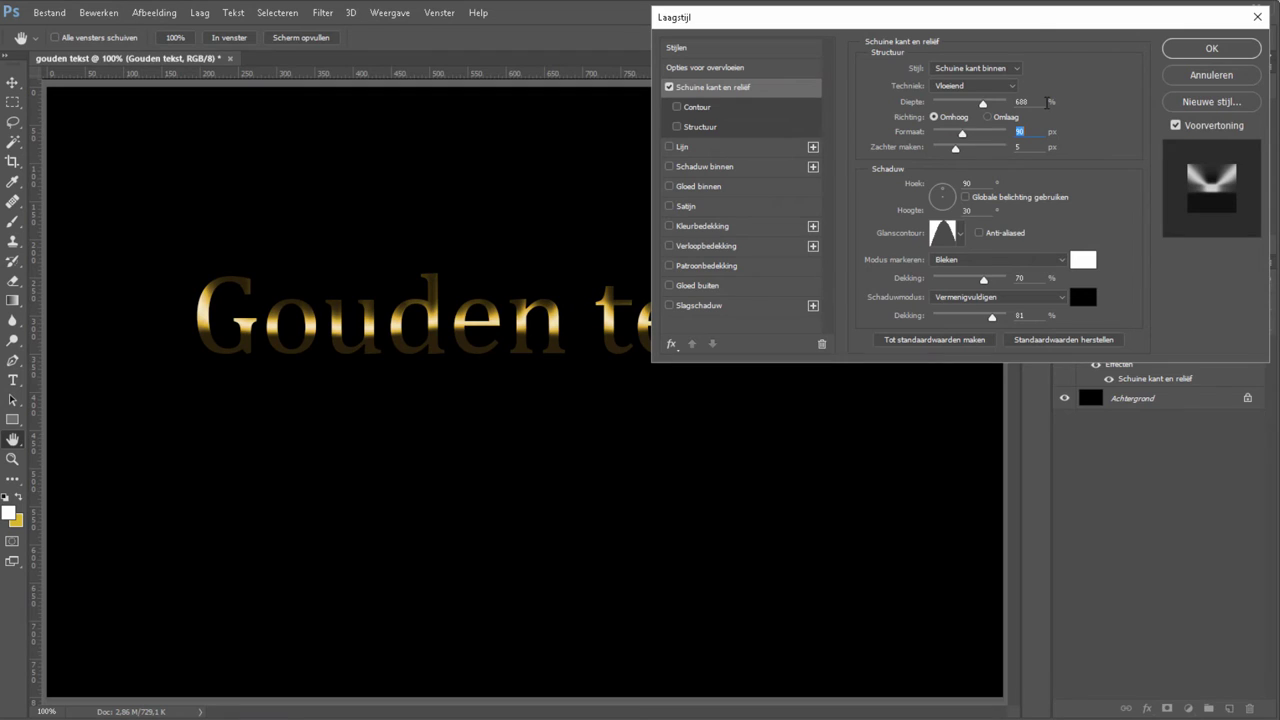
pyautogui.click(1187, 50)
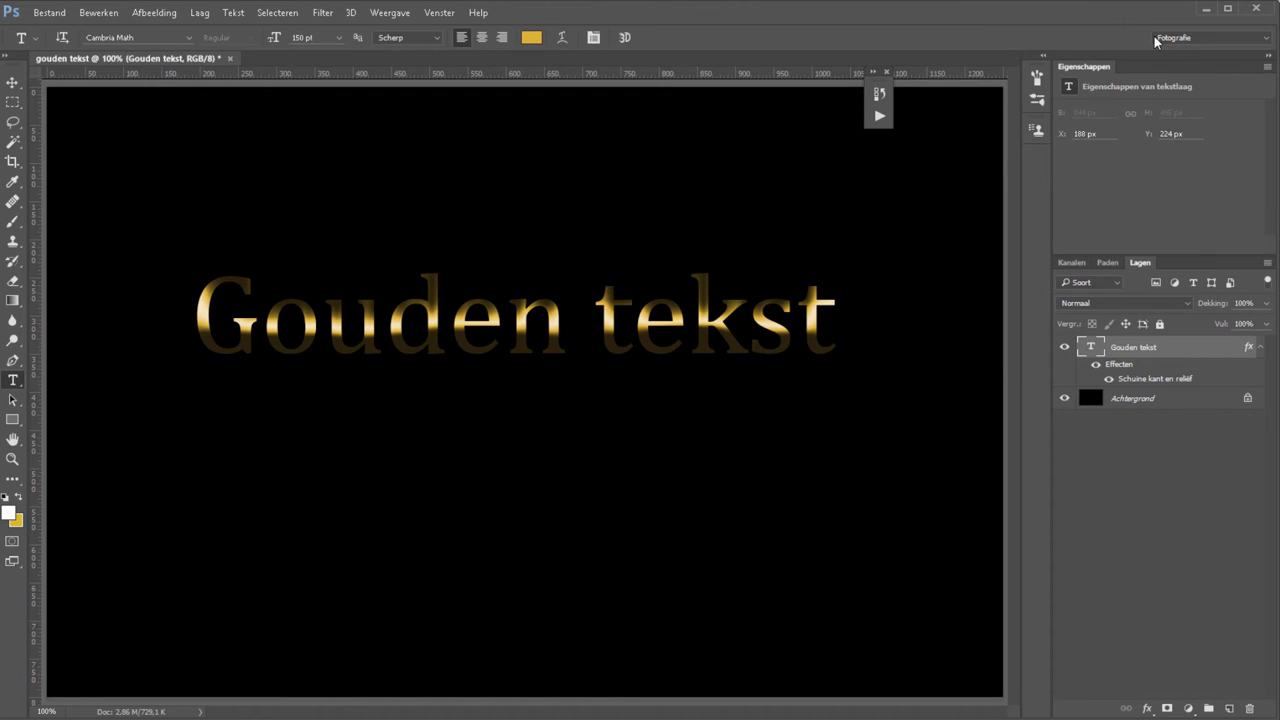
pyautogui.doubleClick(1226, 385)
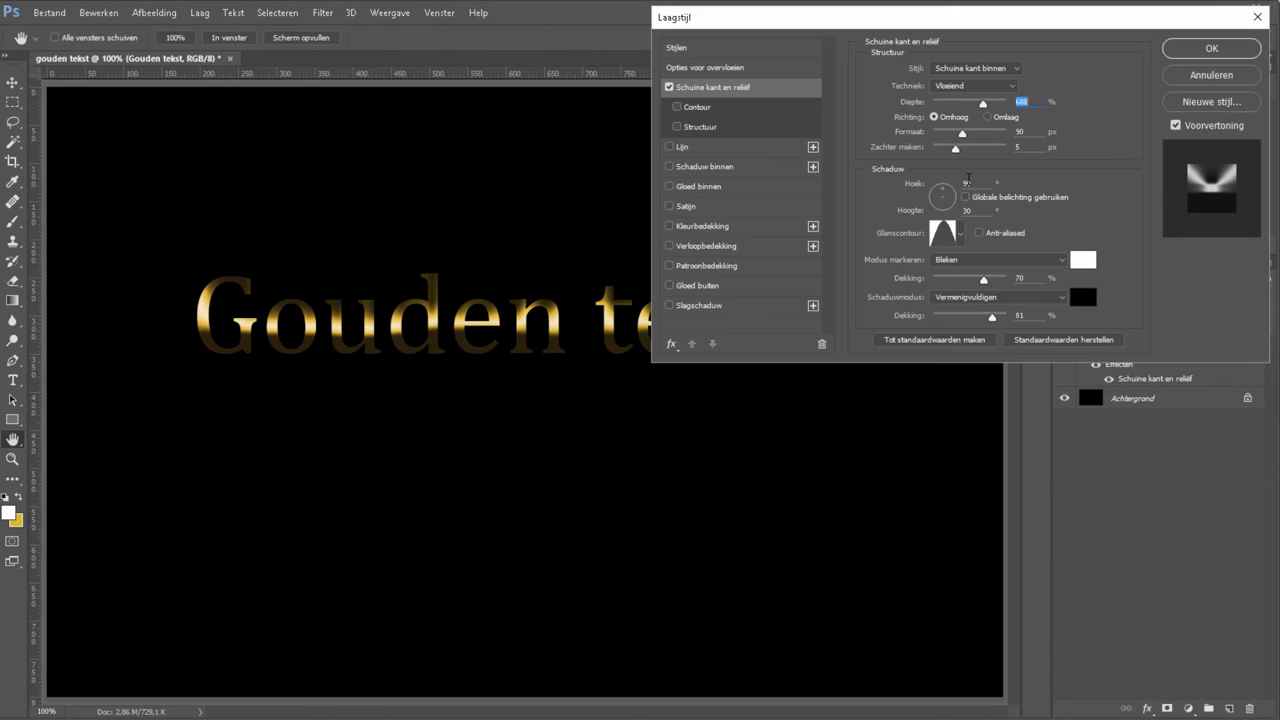
pyautogui.moveTo(958, 131); pyautogui.dragTo(942, 131)
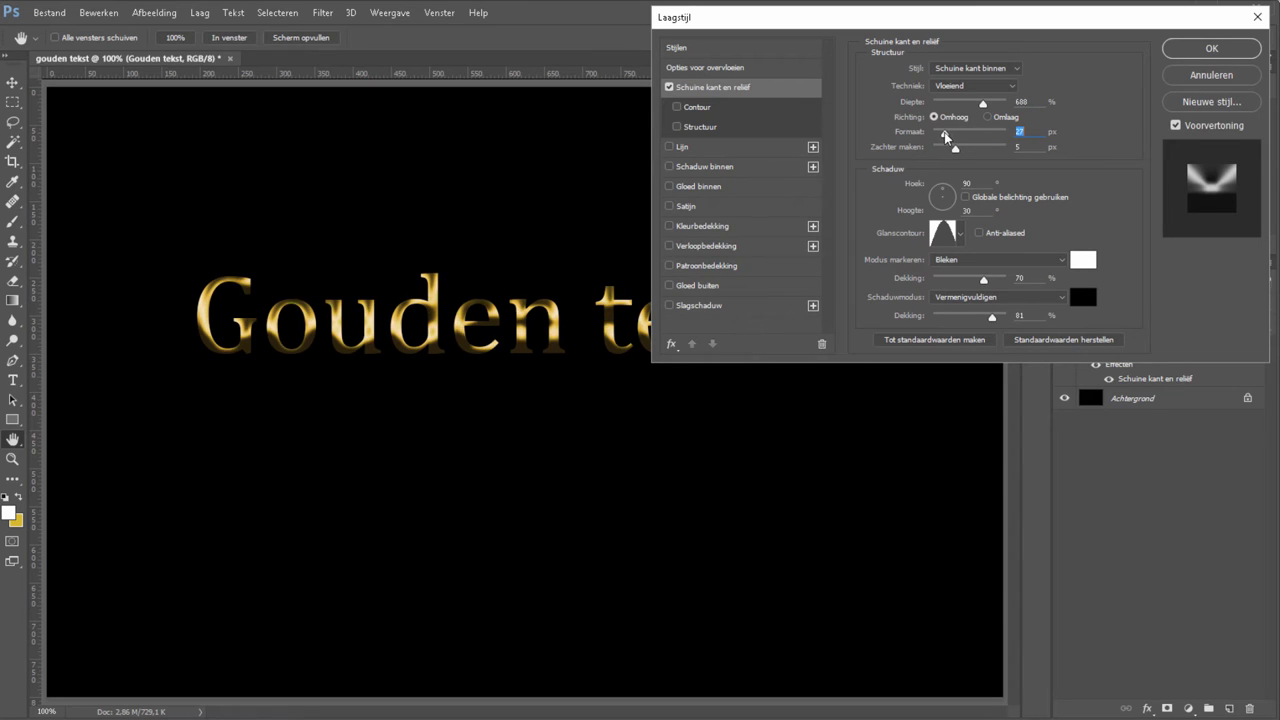
pyautogui.click(1206, 49)
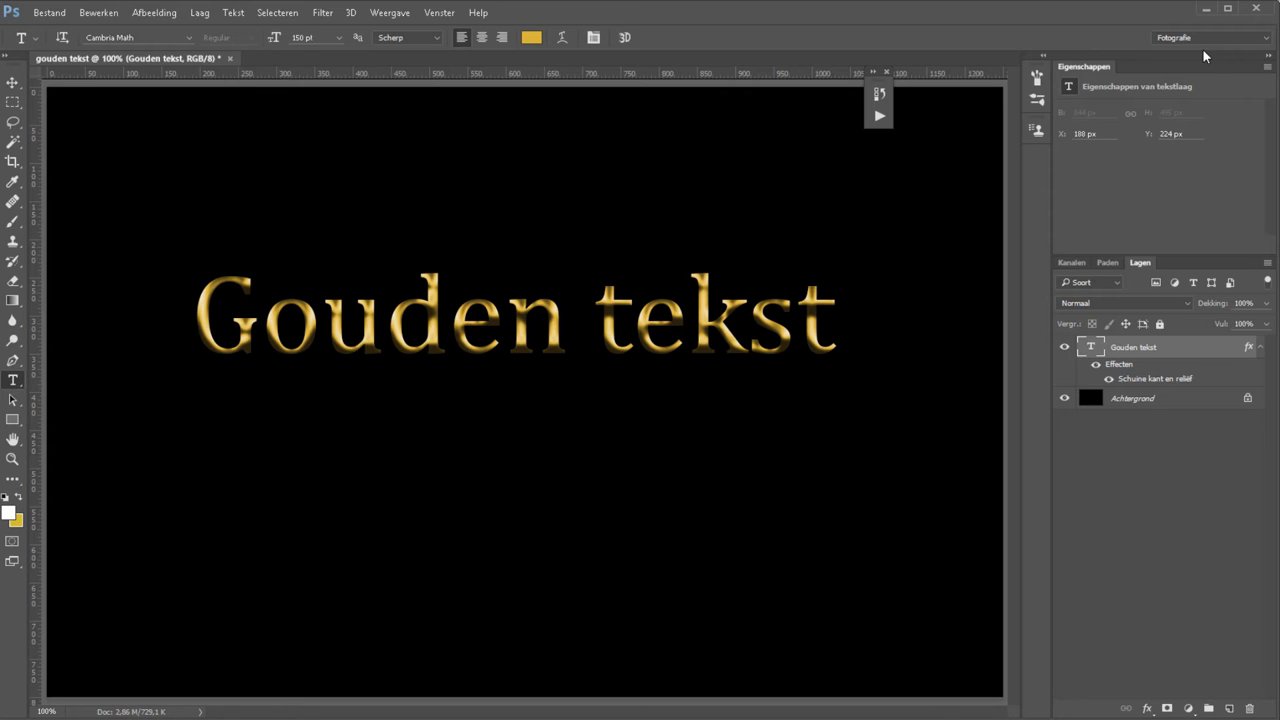
# - Duplicate the gold text layer and zoom in on the words
pyautogui.hotkey('ctrl', 'j')
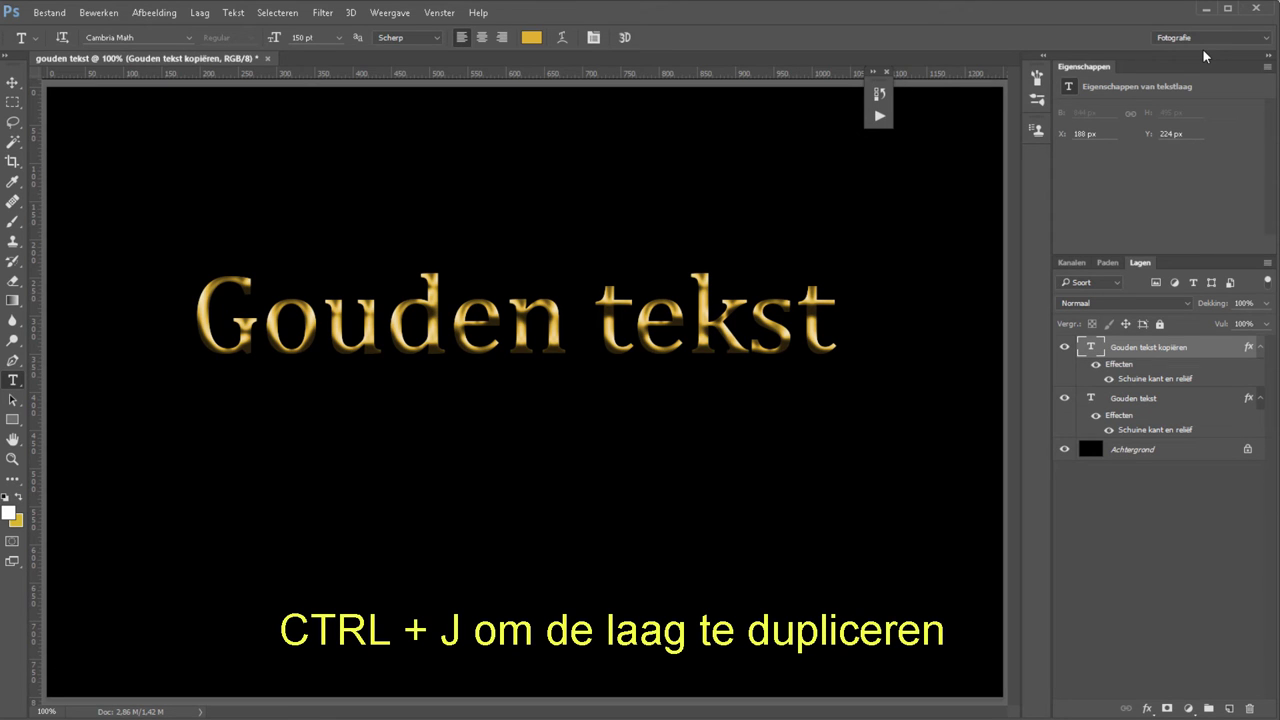
pyautogui.press('z')
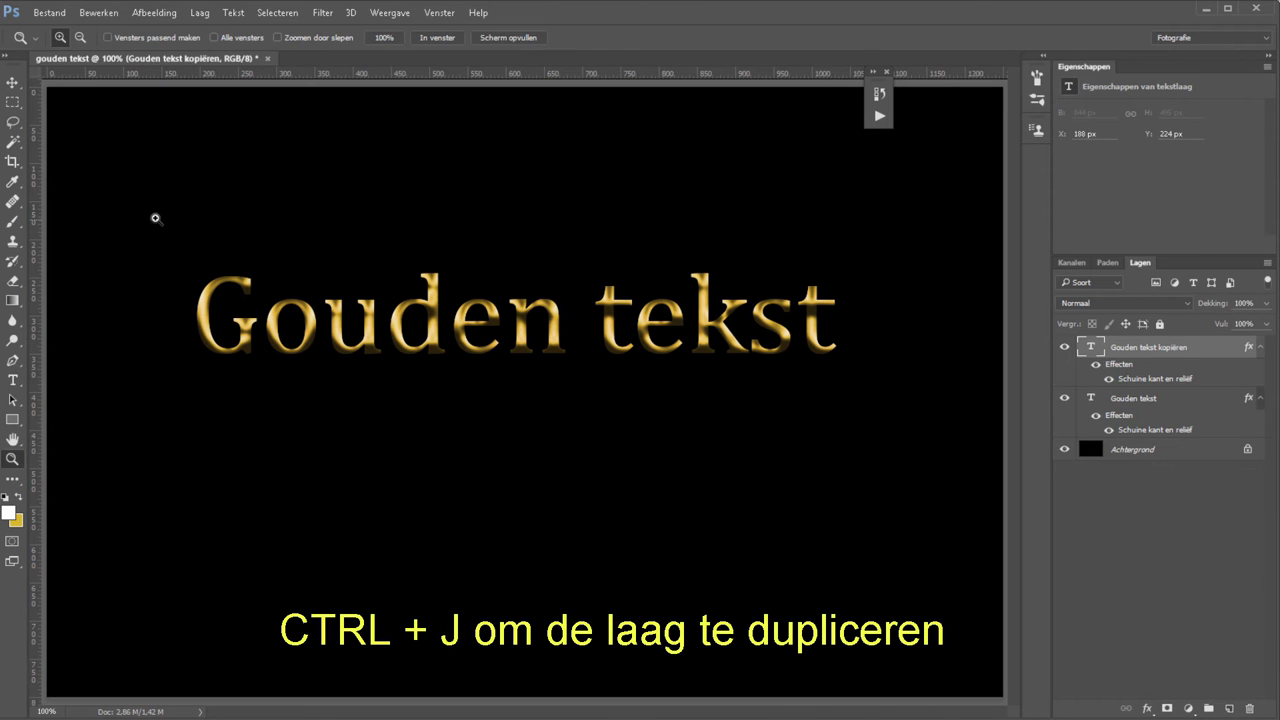
pyautogui.moveTo(160, 207)
pyautogui.mouseDown()
pyautogui.moveTo(748, 415)
pyautogui.moveTo(880, 434)
pyautogui.mouseUp()
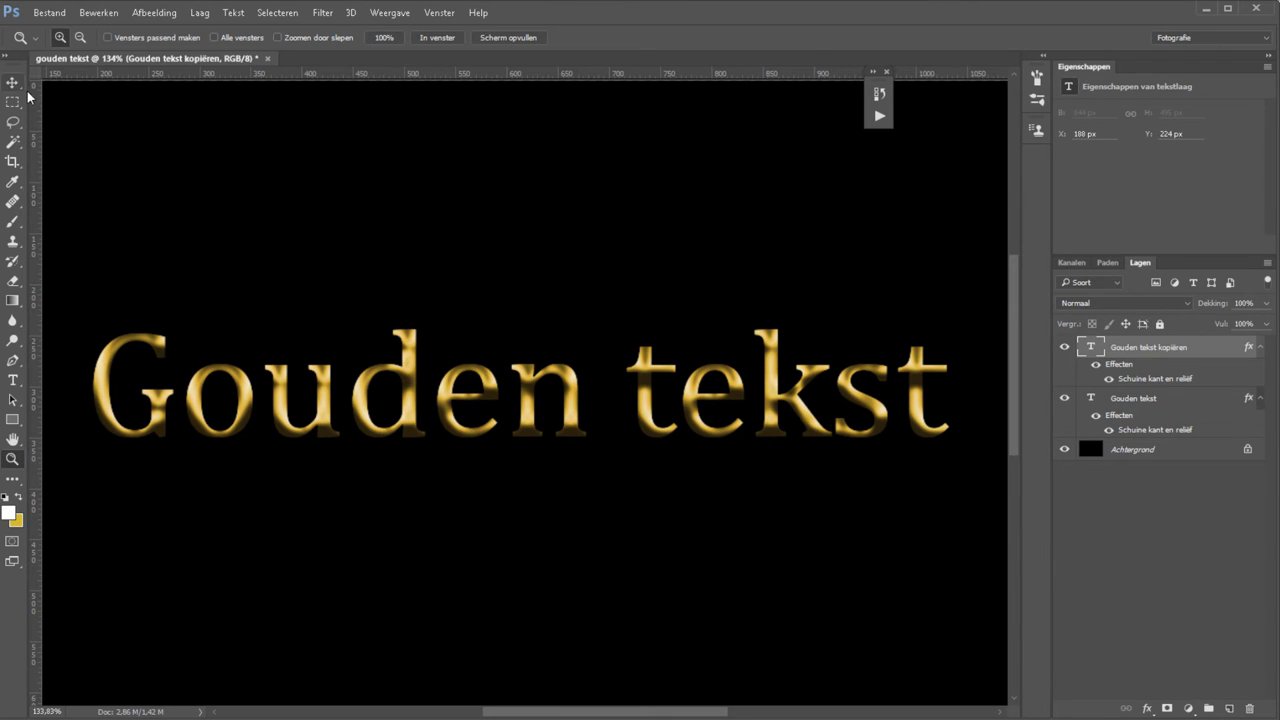
pyautogui.press('v')
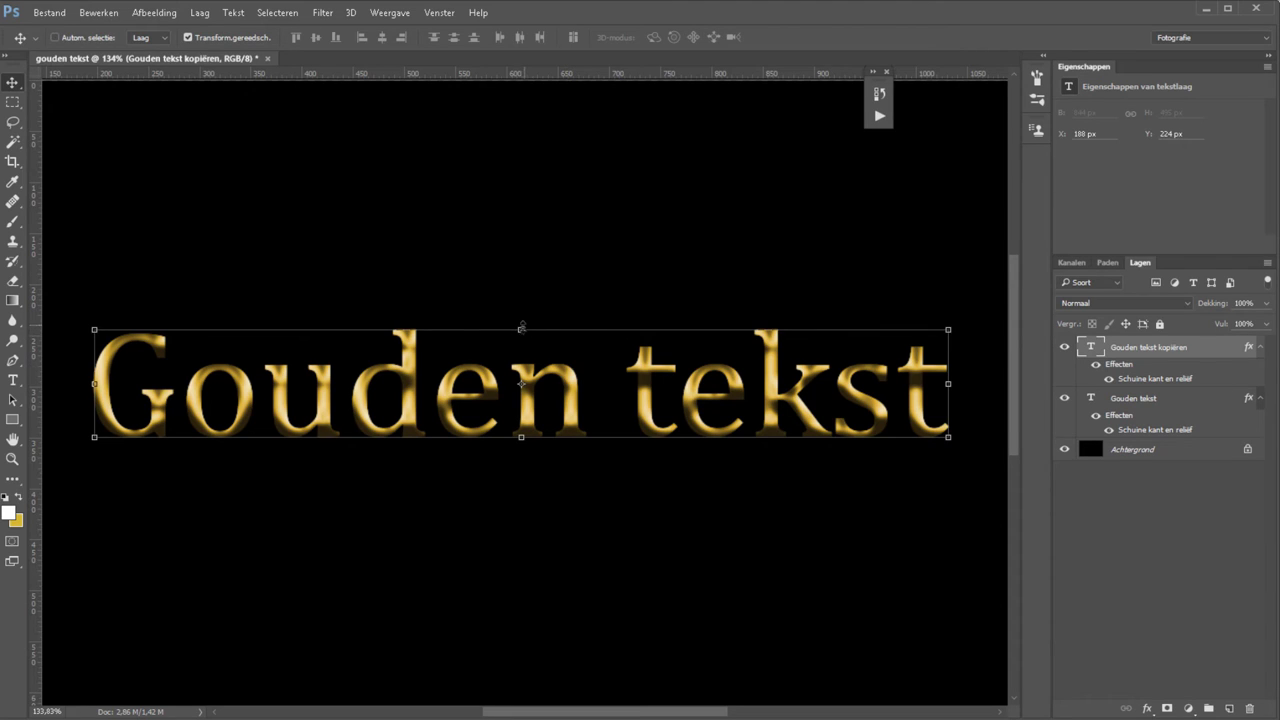
# - Flip the copied text vertically around its bottom edge so it mirrors below the original
pyautogui.moveTo(520, 330); pyautogui.dragTo(517, 335)
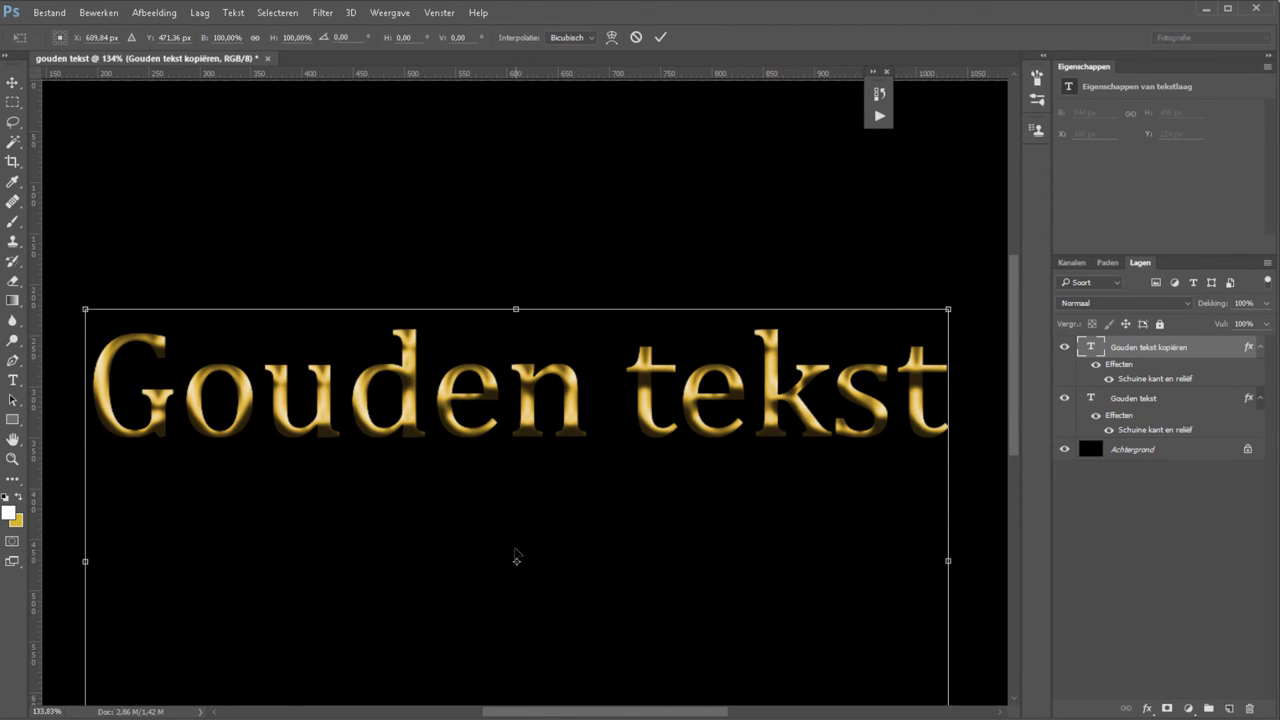
pyautogui.moveTo(516, 561); pyautogui.dragTo(517, 443)
pyautogui.rightClick(565, 401)
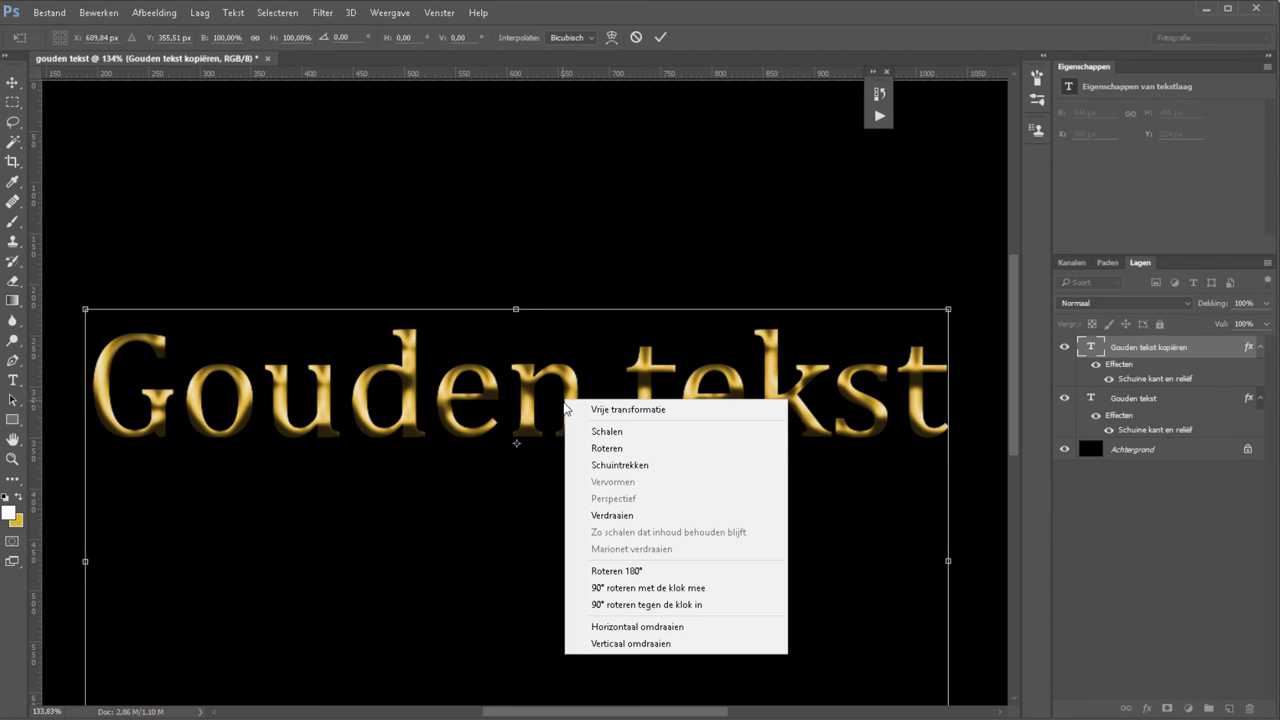
pyautogui.click(655, 644)
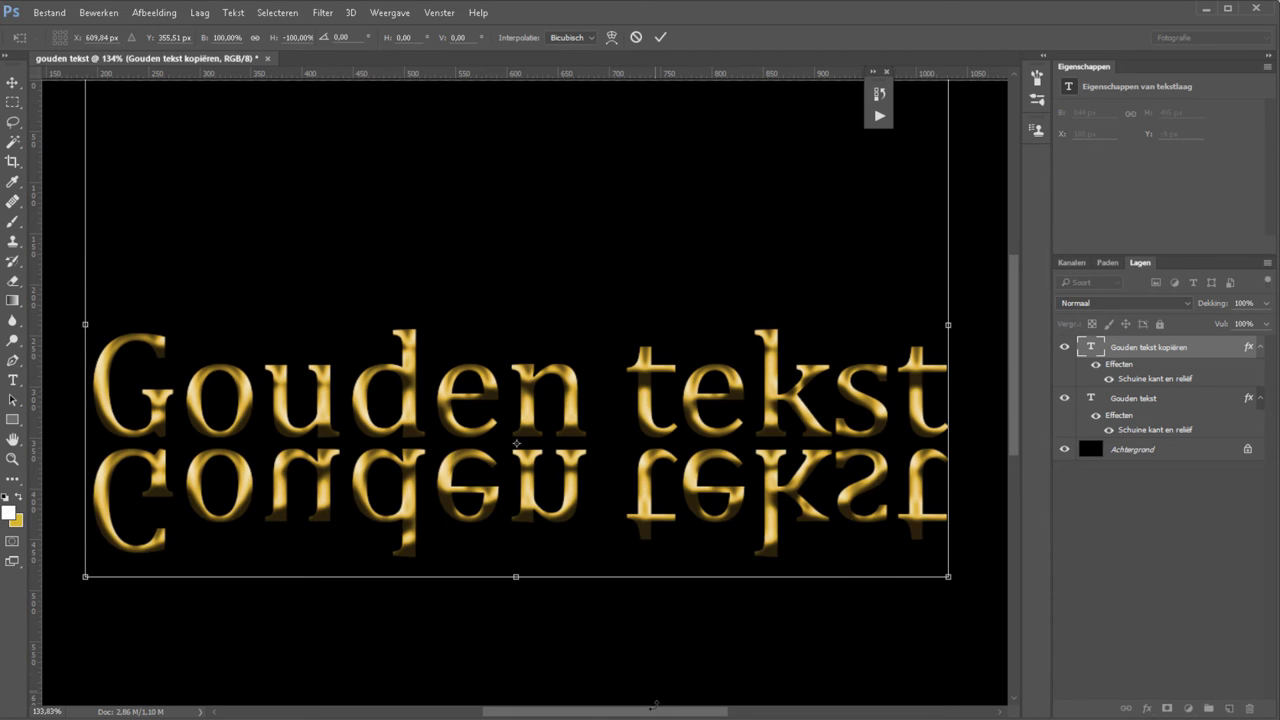
pyautogui.click(659, 36)
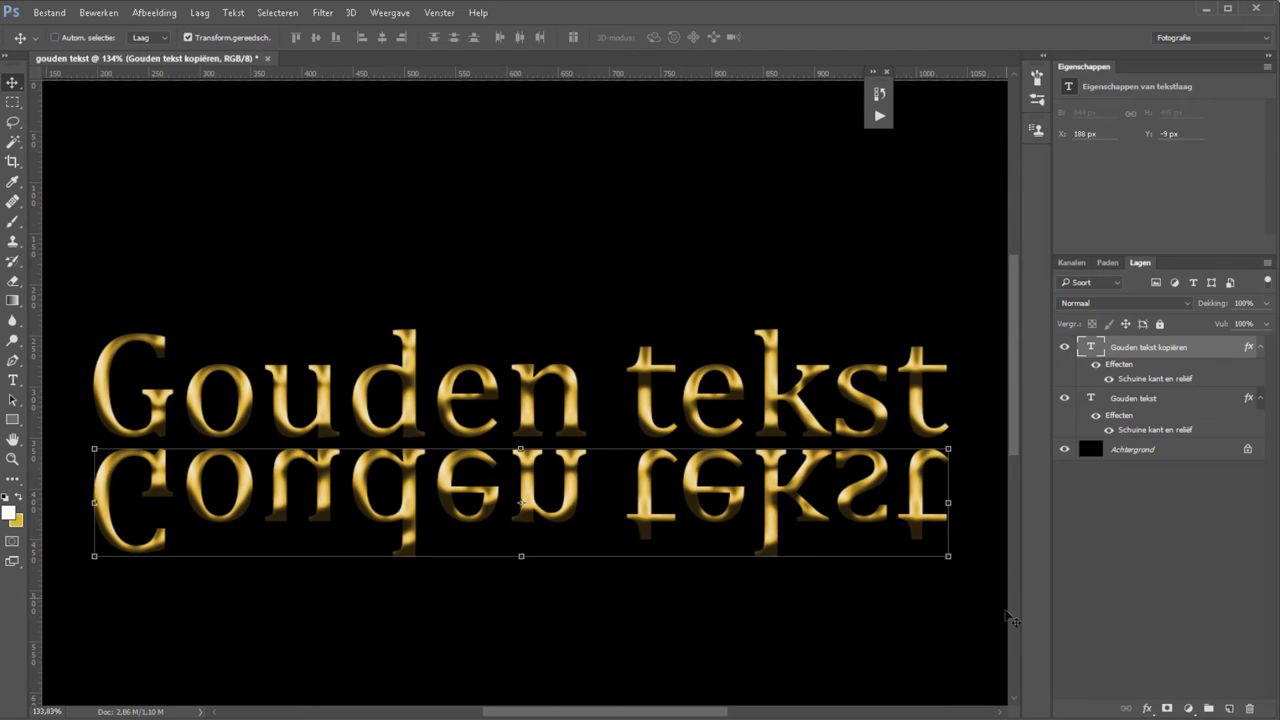
# - Mask the flipped copy and drag a black-to-white gradient upward to fade the reflection downward
pyautogui.click(1166, 708)
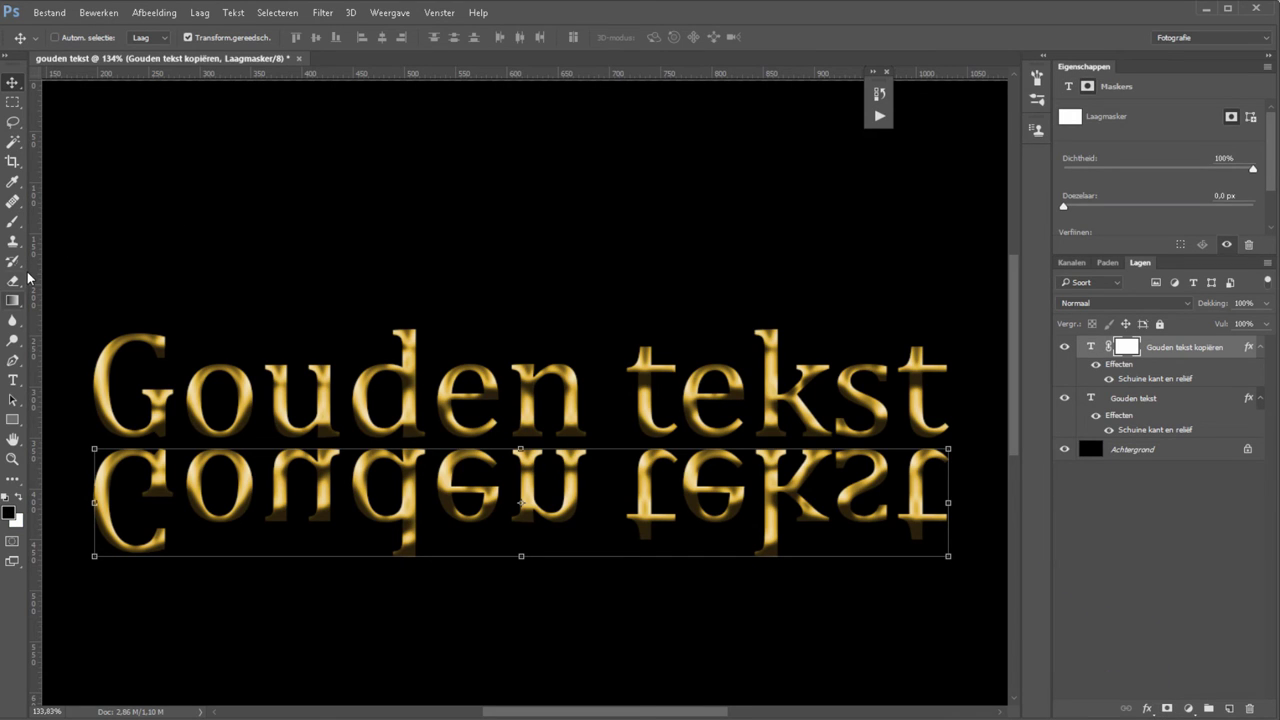
pyautogui.click(13, 300)
pyautogui.click(109, 38)
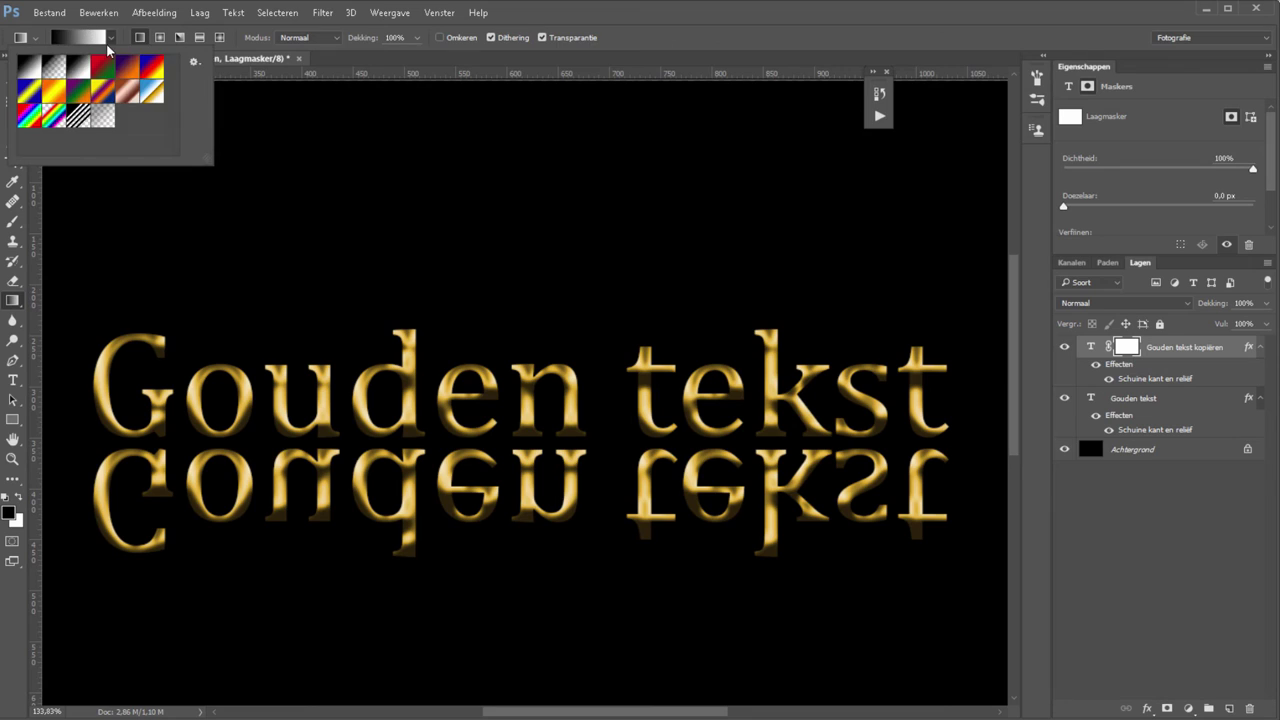
pyautogui.click(30, 68)
pyautogui.click(453, 543)
pyautogui.moveTo(453, 540); pyautogui.dragTo(451, 430)
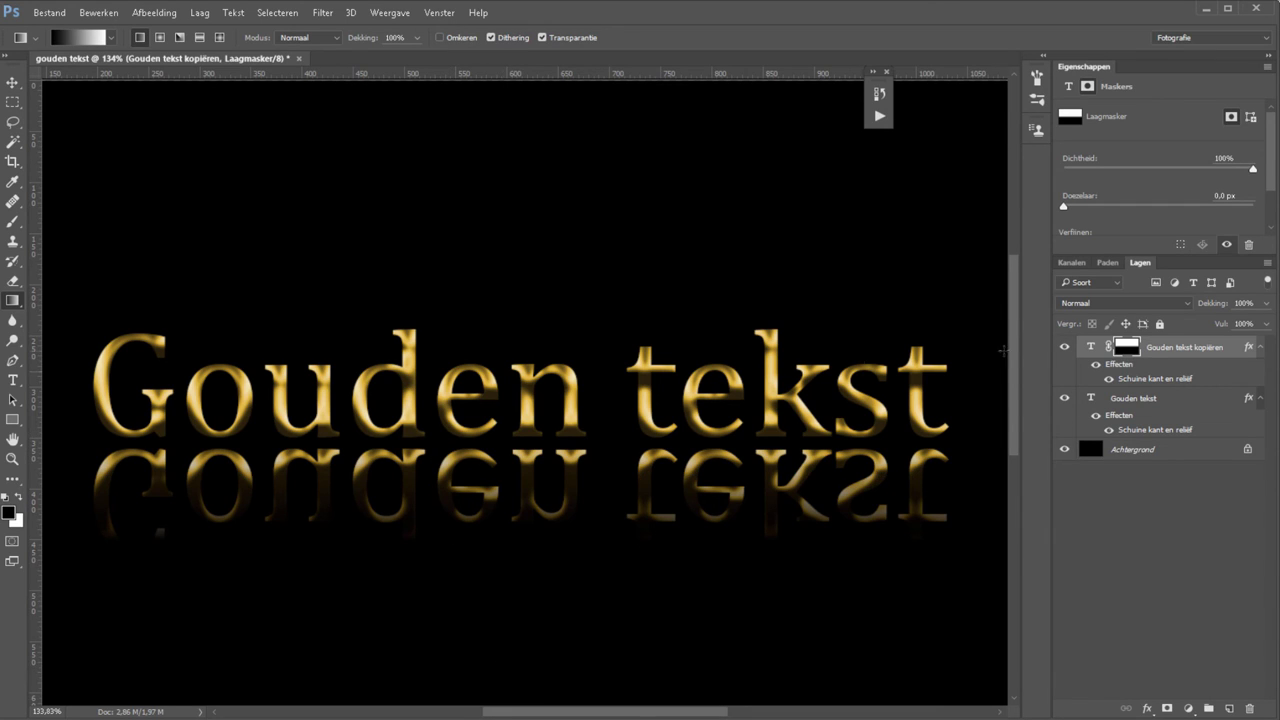
# - Lower the reflection layer's opacity toward 20% and fit the whole image on screen
pyautogui.moveTo(1200, 304); pyautogui.dragTo(1195, 305)
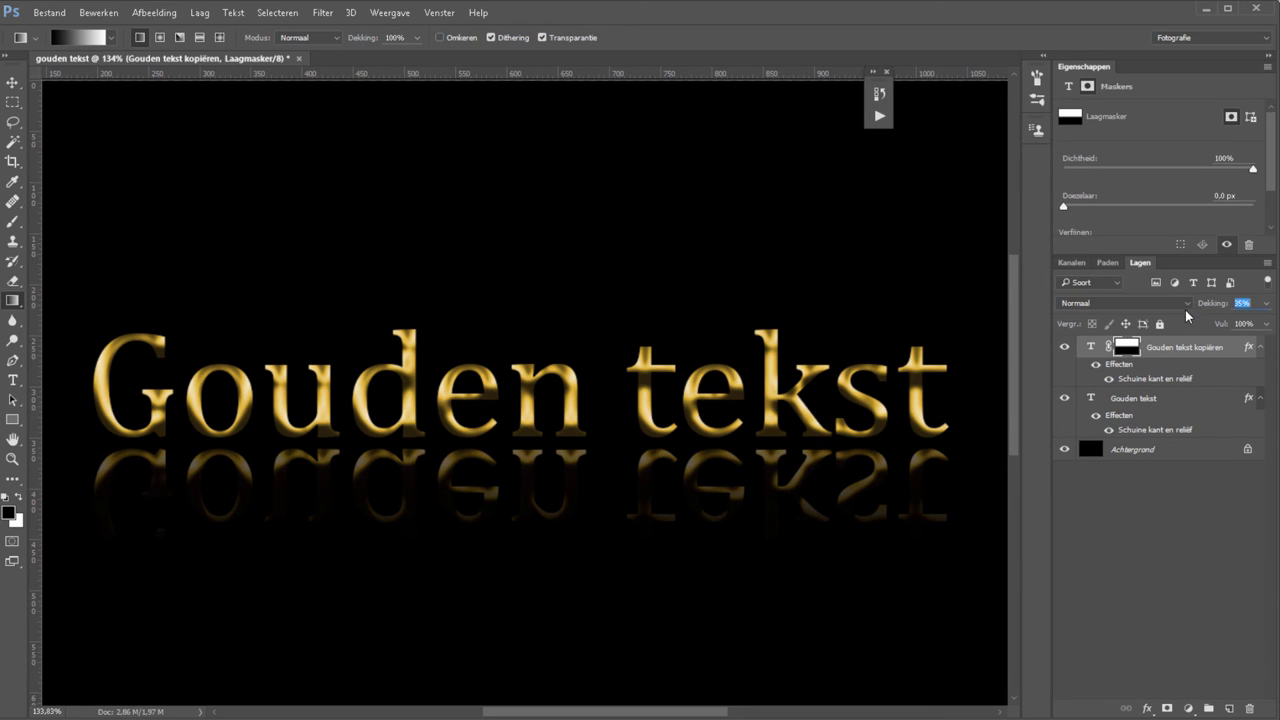
pyautogui.moveTo(1205, 304); pyautogui.dragTo(1199, 303)
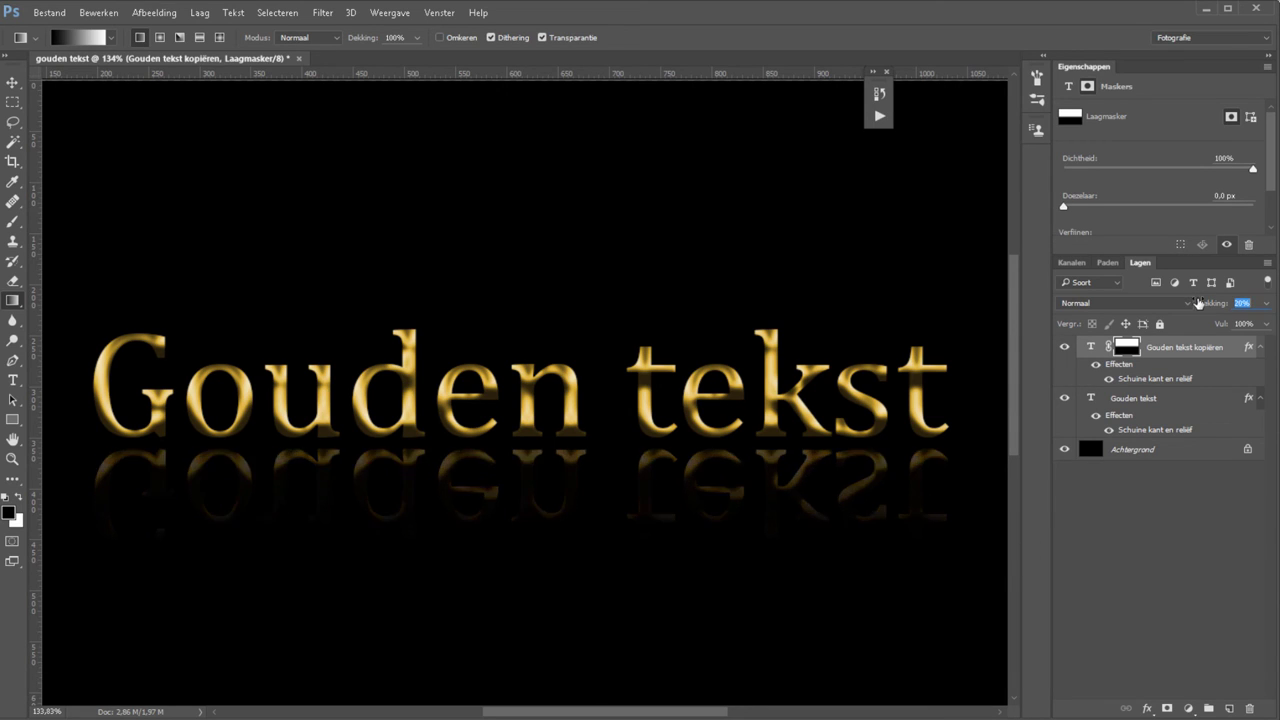
pyautogui.hotkey('ctrl', '0')
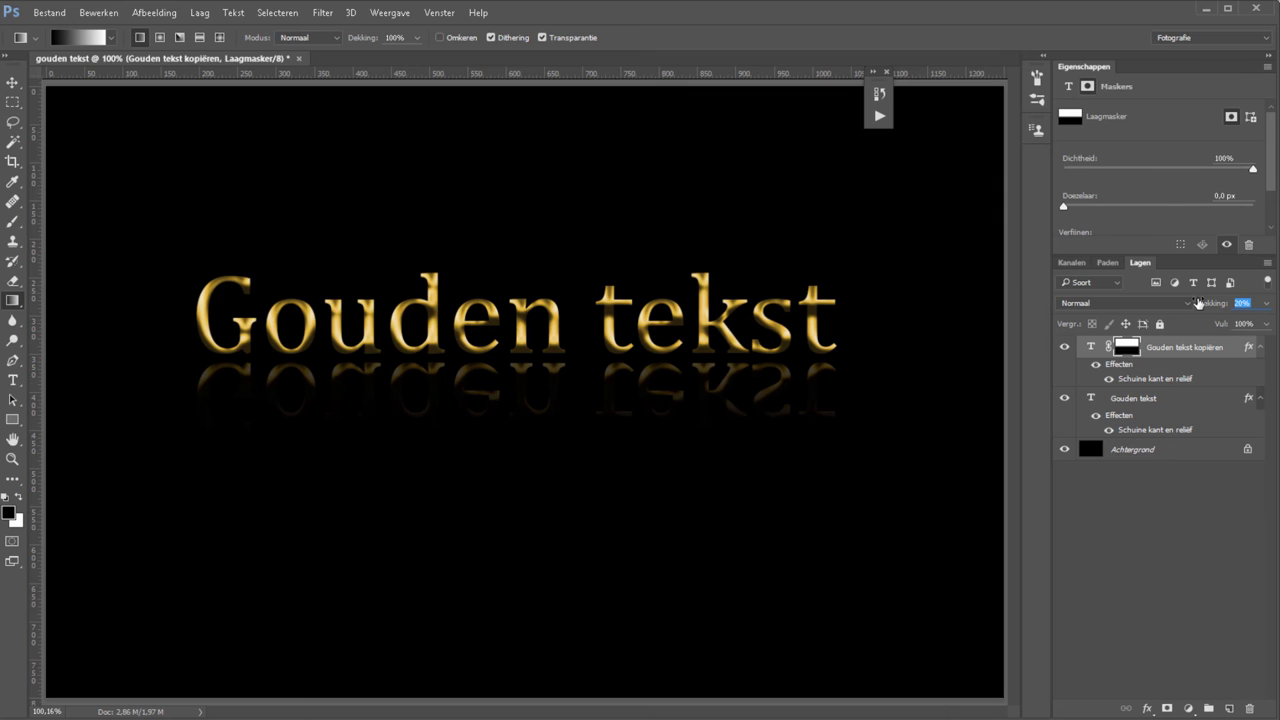
# - Create a new empty layer named 'higlights' at the top of the layer stack
pyautogui.hotkey('ctrl', 'shift', 'n')
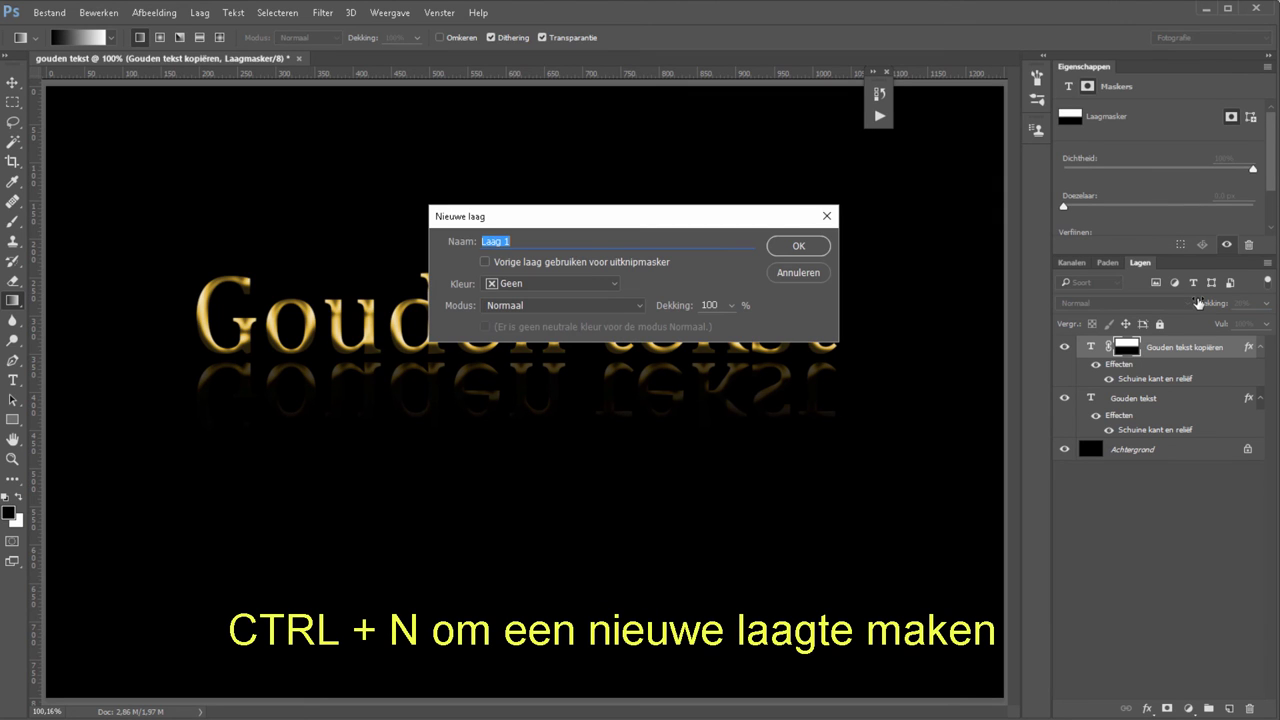
pyautogui.write('hg')
pyautogui.press('BackSpace')
pyautogui.press('BackSpace')
pyautogui.write('higlights')
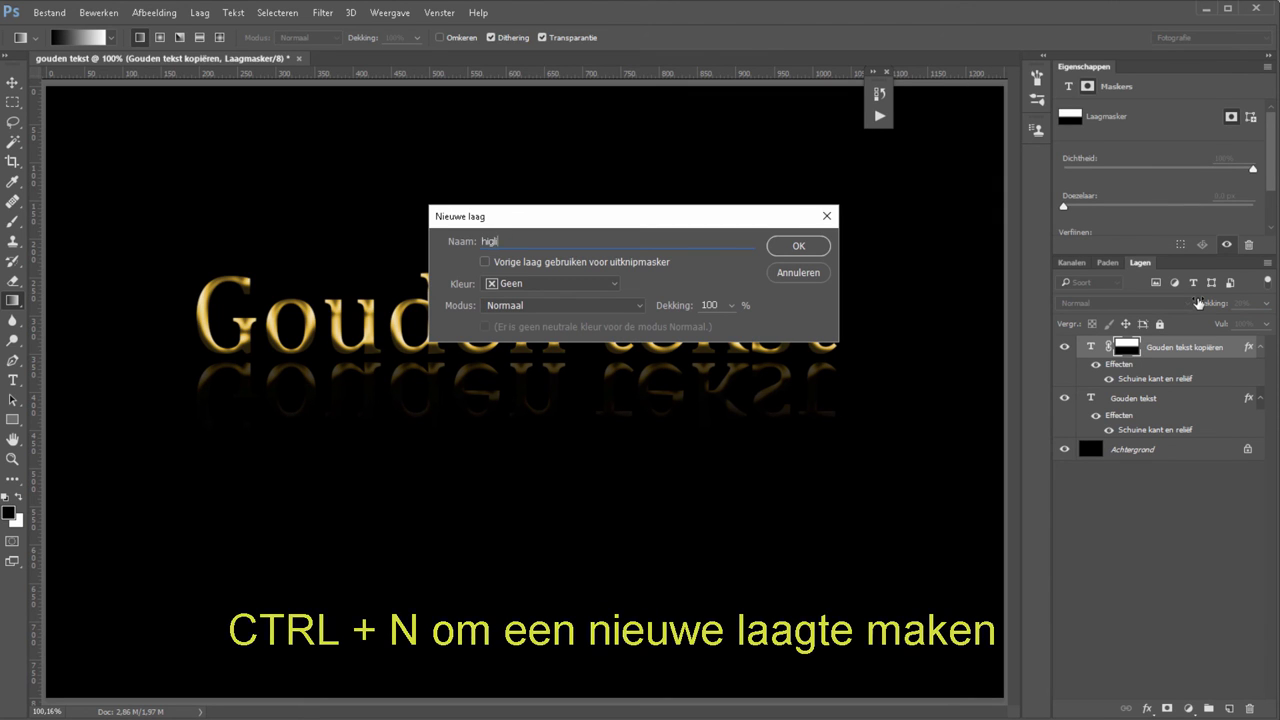
pyautogui.press('Return')
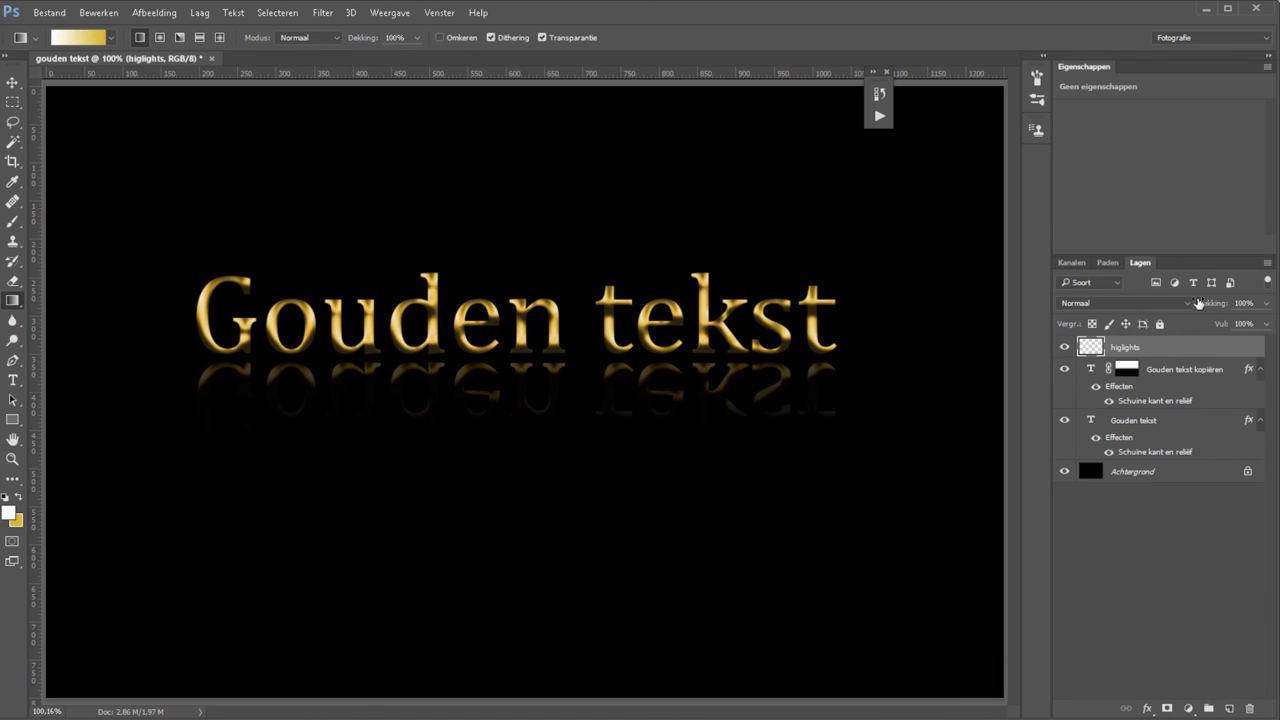
pyautogui.click(18, 222)
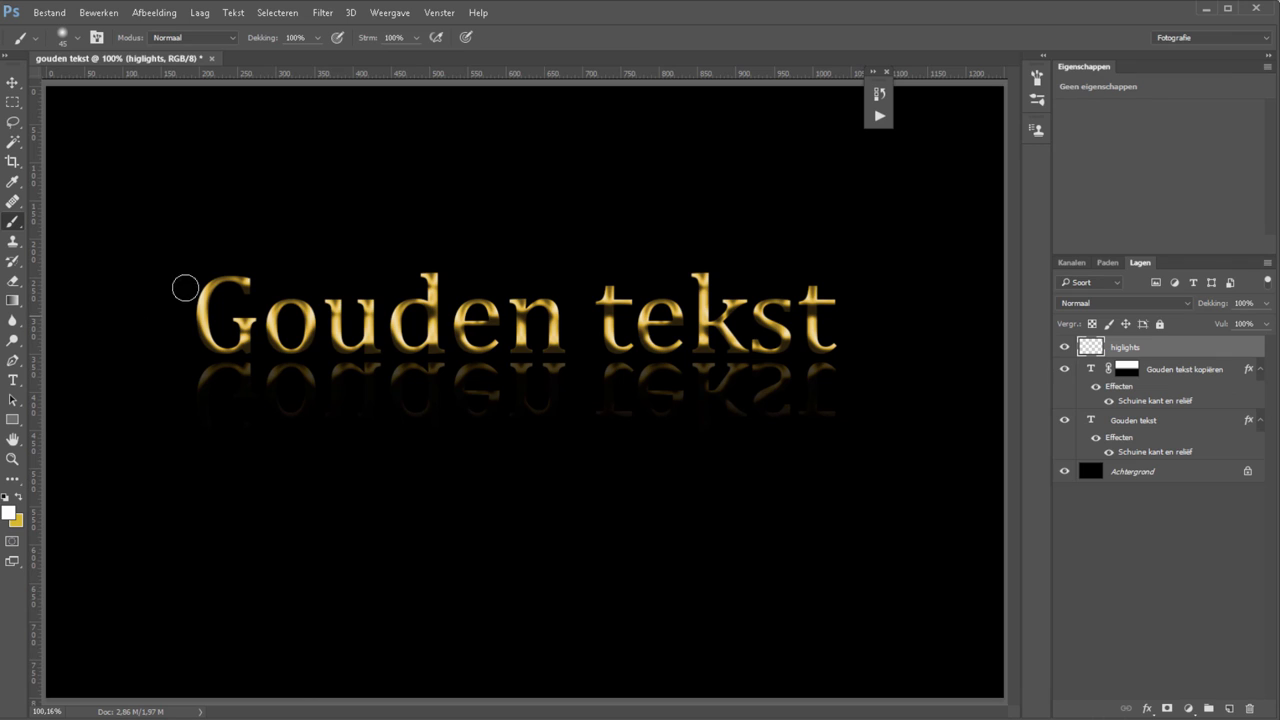
# - Brush soft white glows onto the G, the top of the d, the final t, and between n and t
pyautogui.press(']')
pyautogui.press(']')
pyautogui.press(']')
pyautogui.click(197, 300)
pyautogui.press('[')
pyautogui.press('[')
pyautogui.press('[')
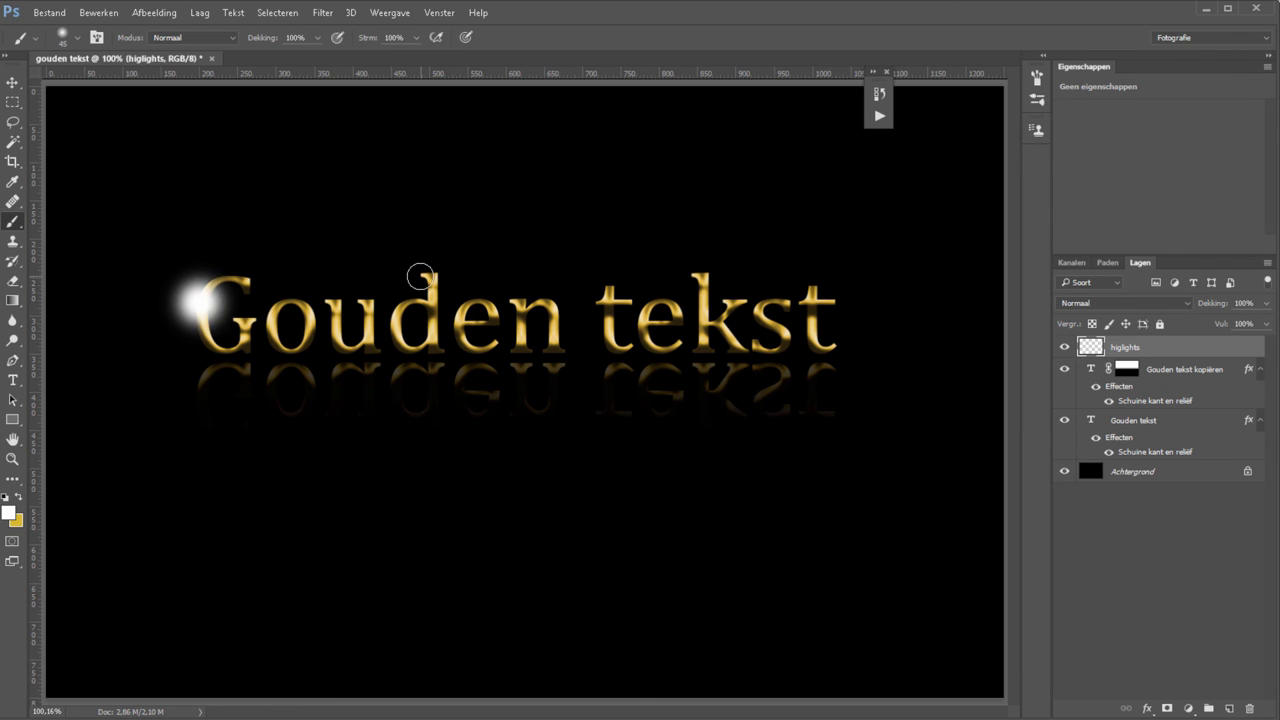
pyautogui.click(422, 272)
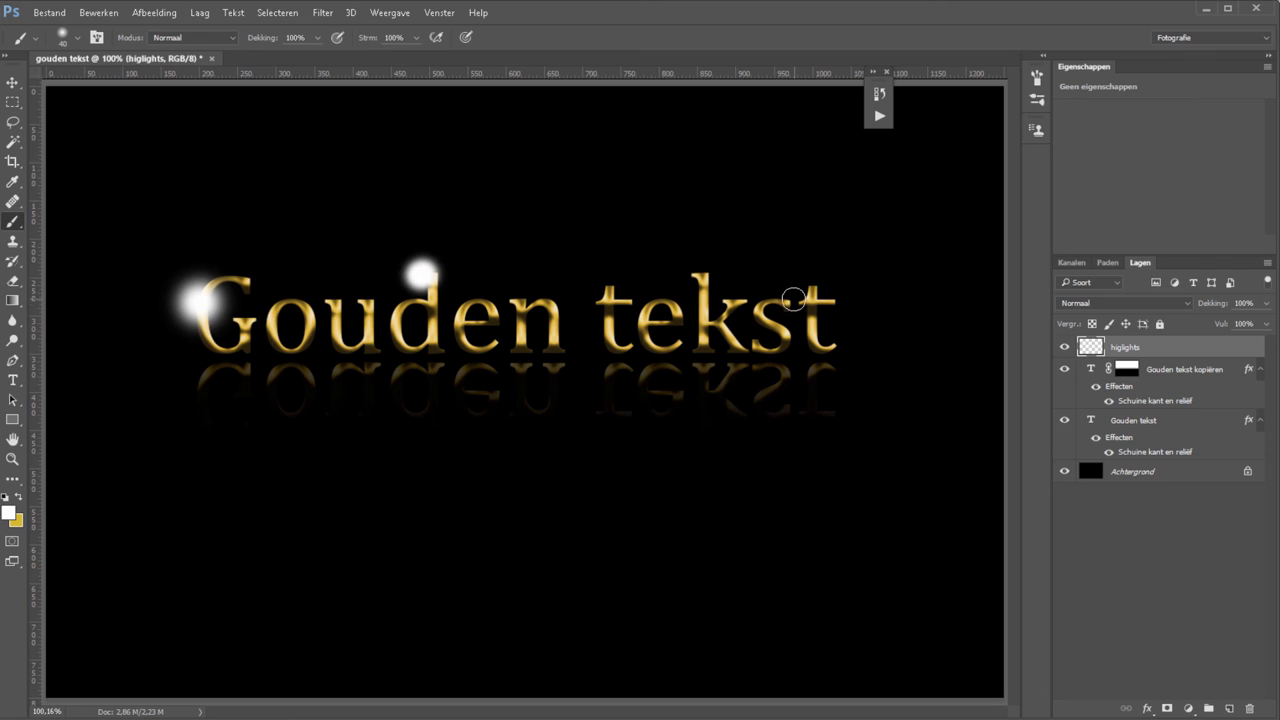
pyautogui.click(798, 302)
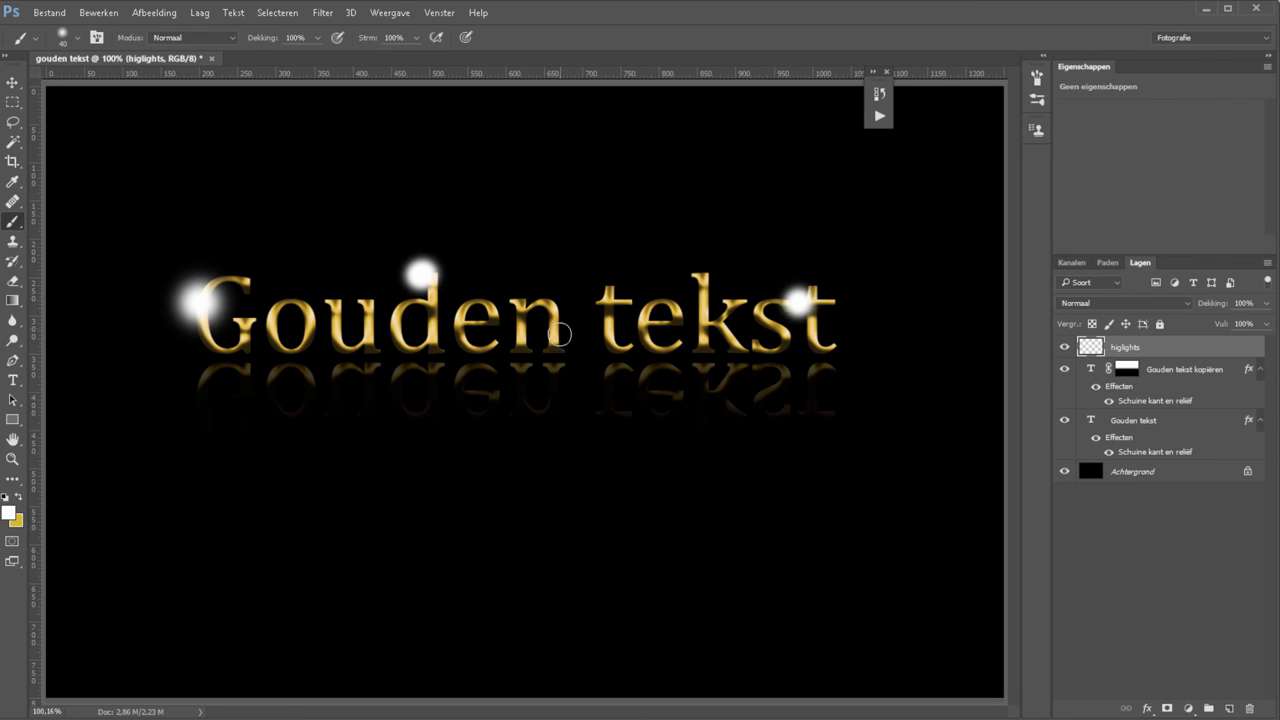
pyautogui.click(558, 336)
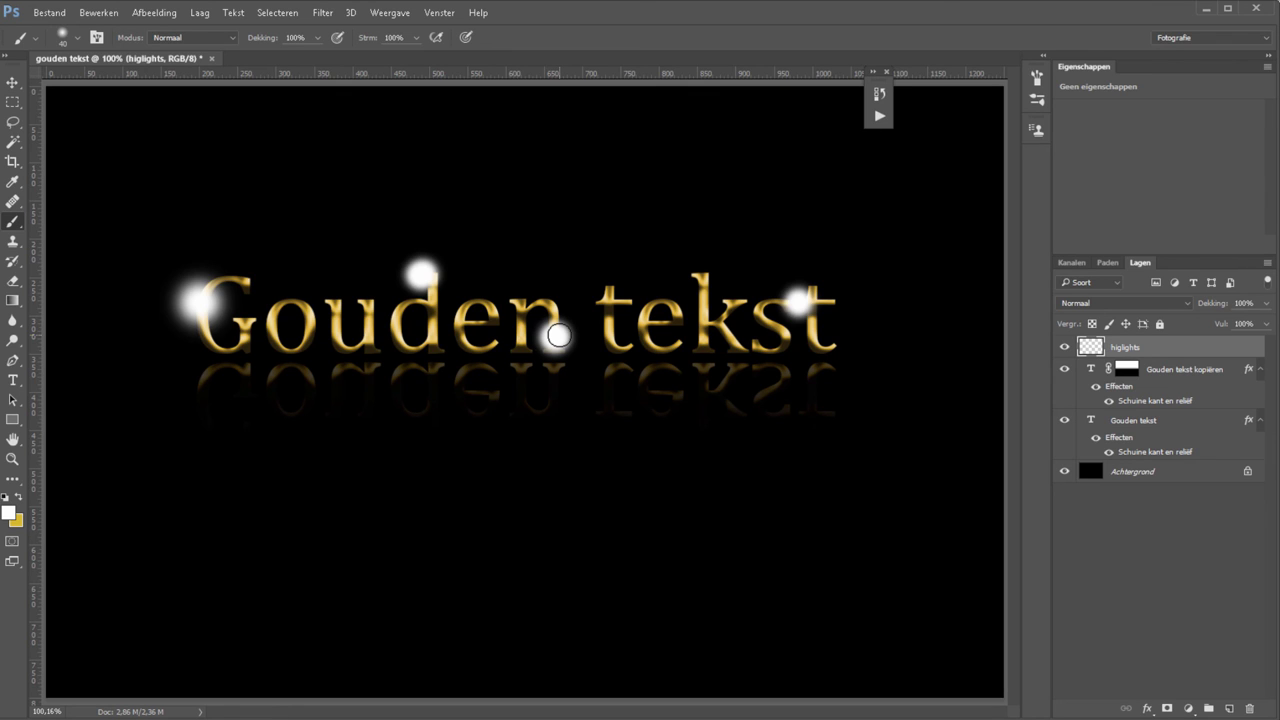
pyautogui.click(1115, 303)
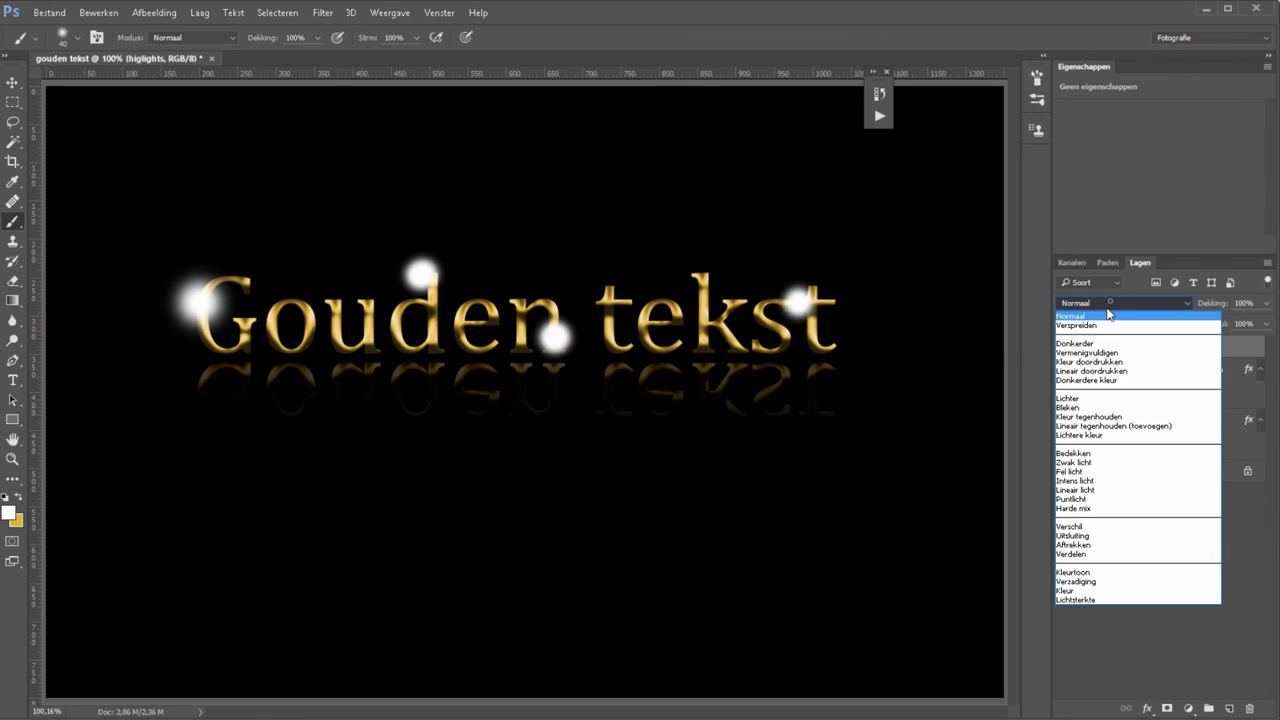
# - Set the higlights layer to Bedekken (Overlay) blend mode, then reselect the Gouden tekst layer
pyautogui.click(1109, 453)
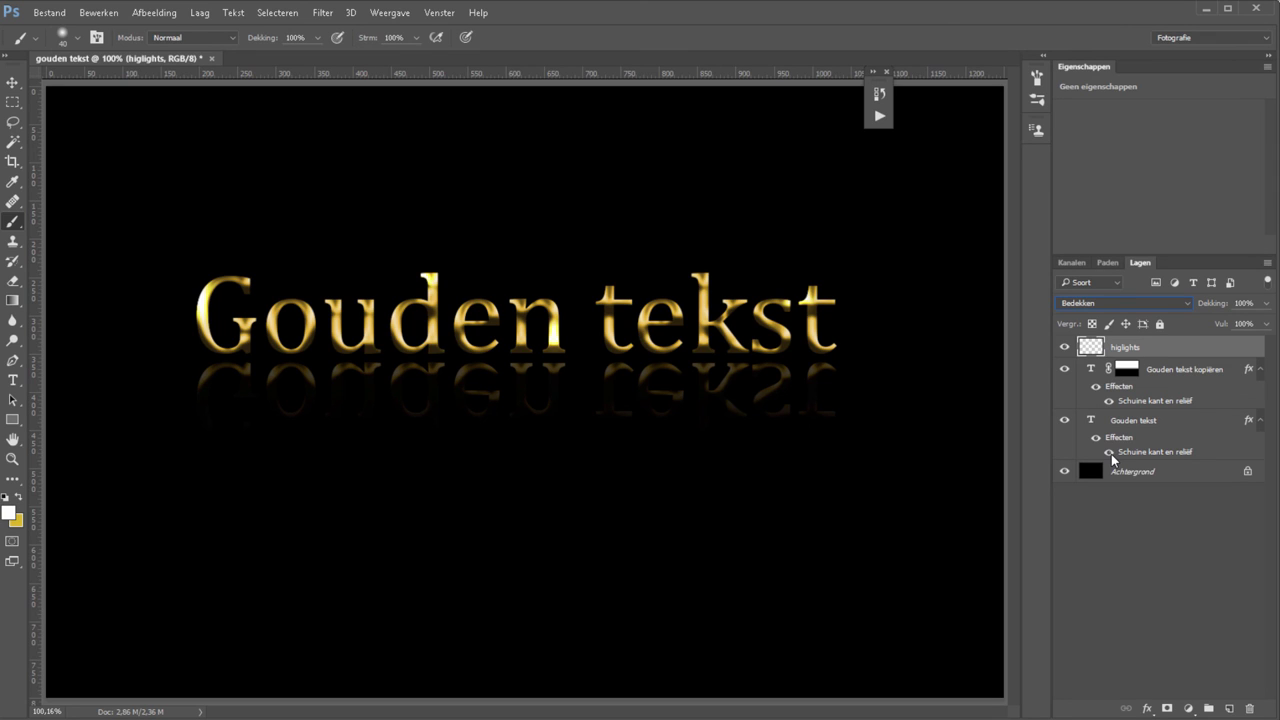
pyautogui.click(1064, 347)
pyautogui.click(1140, 420)
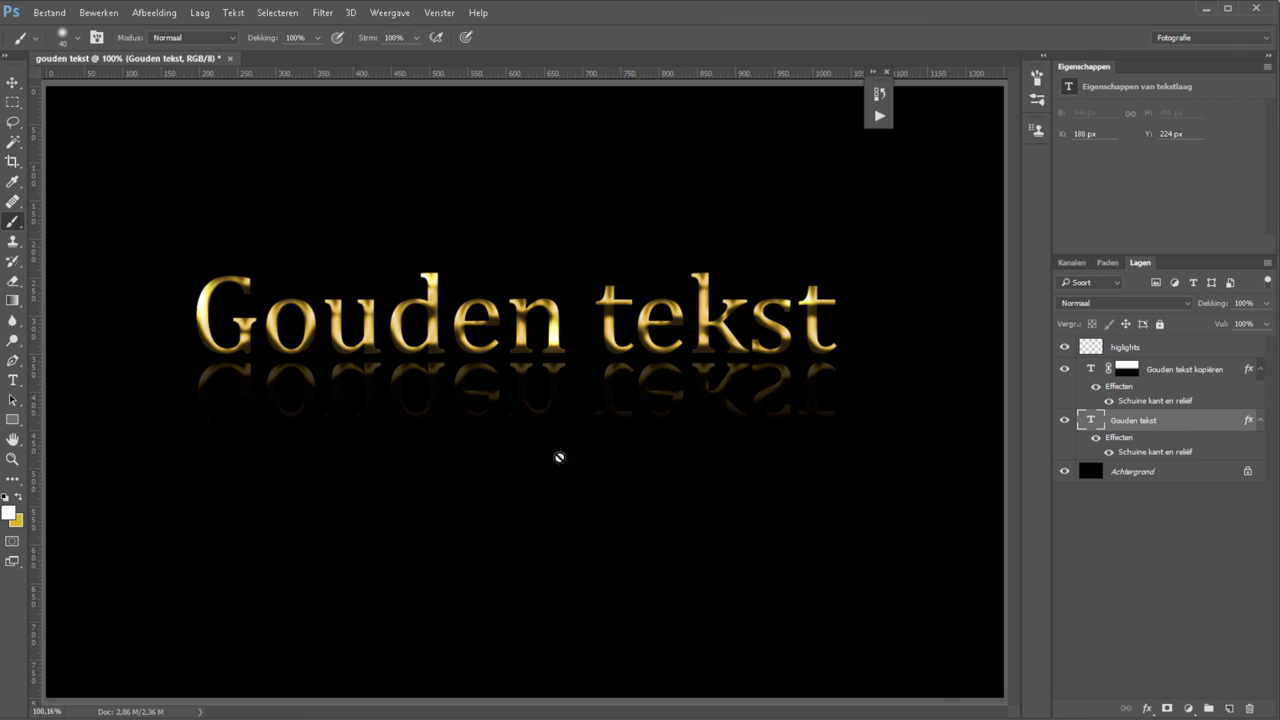
pyautogui.press('t')
pyautogui.hotkey('alt', 't')
# - Change the Gouden tekst layer's text colour to pure yellow ffff00 (R255 G255 B0)
pyautogui.click(563, 23)
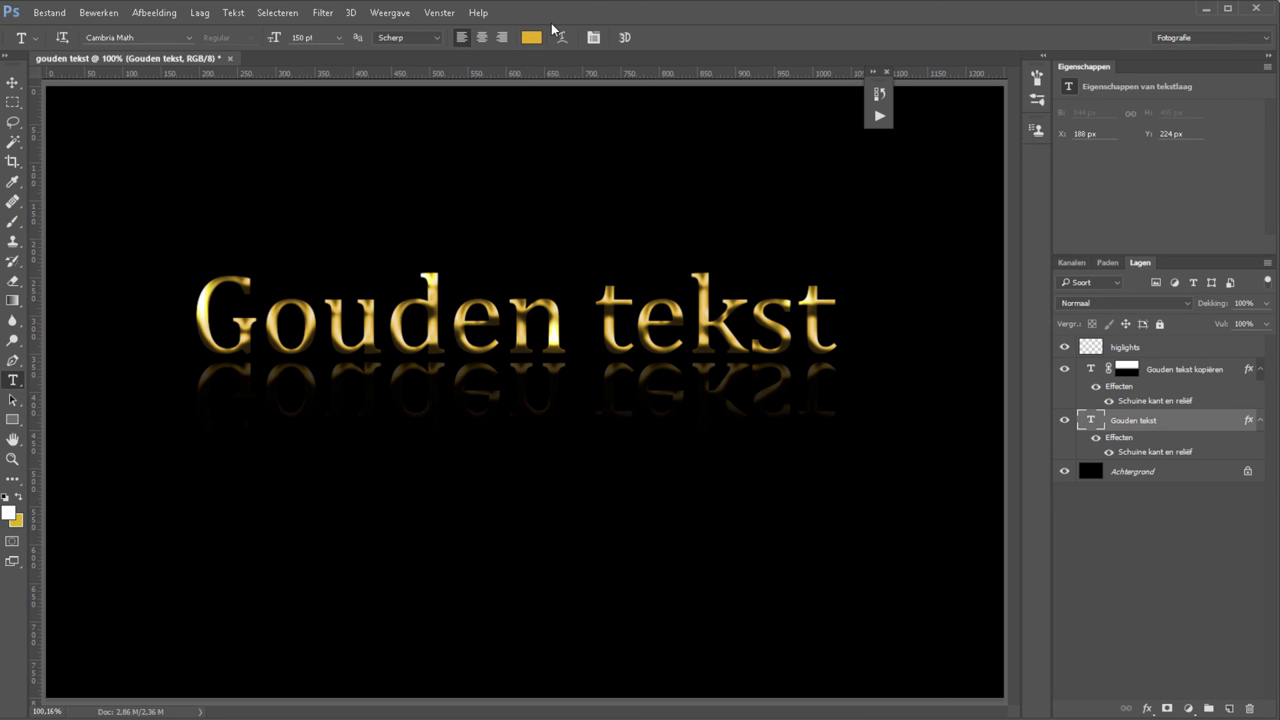
pyautogui.click(531, 37)
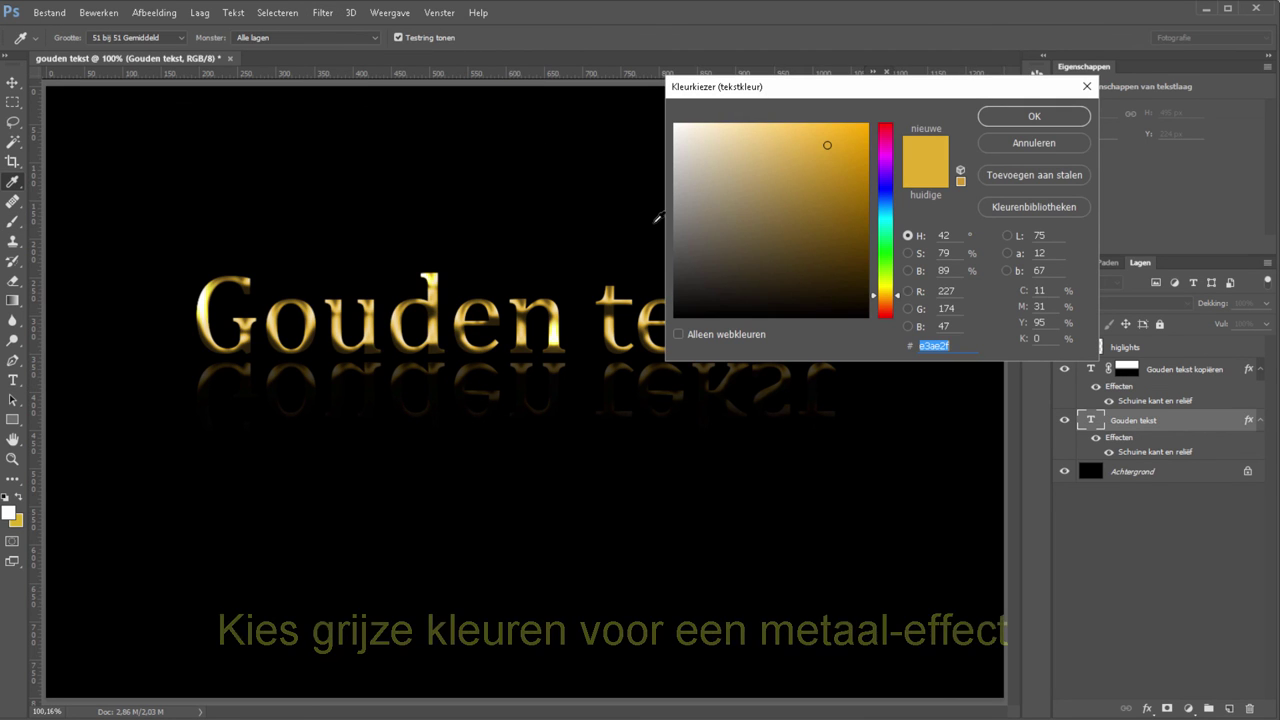
pyautogui.moveTo(885, 295); pyautogui.dragTo(888, 291)
pyautogui.write('ffe761')
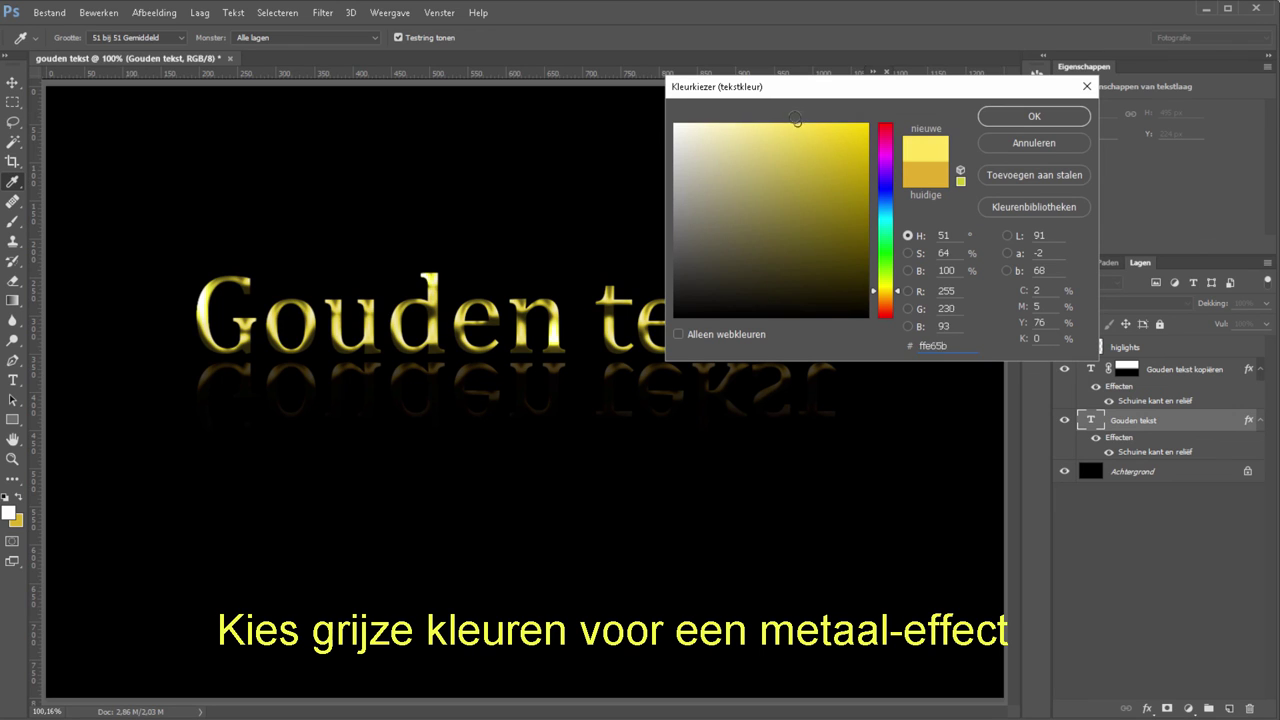
pyautogui.doubleClick(947, 308)
pyautogui.write('25')
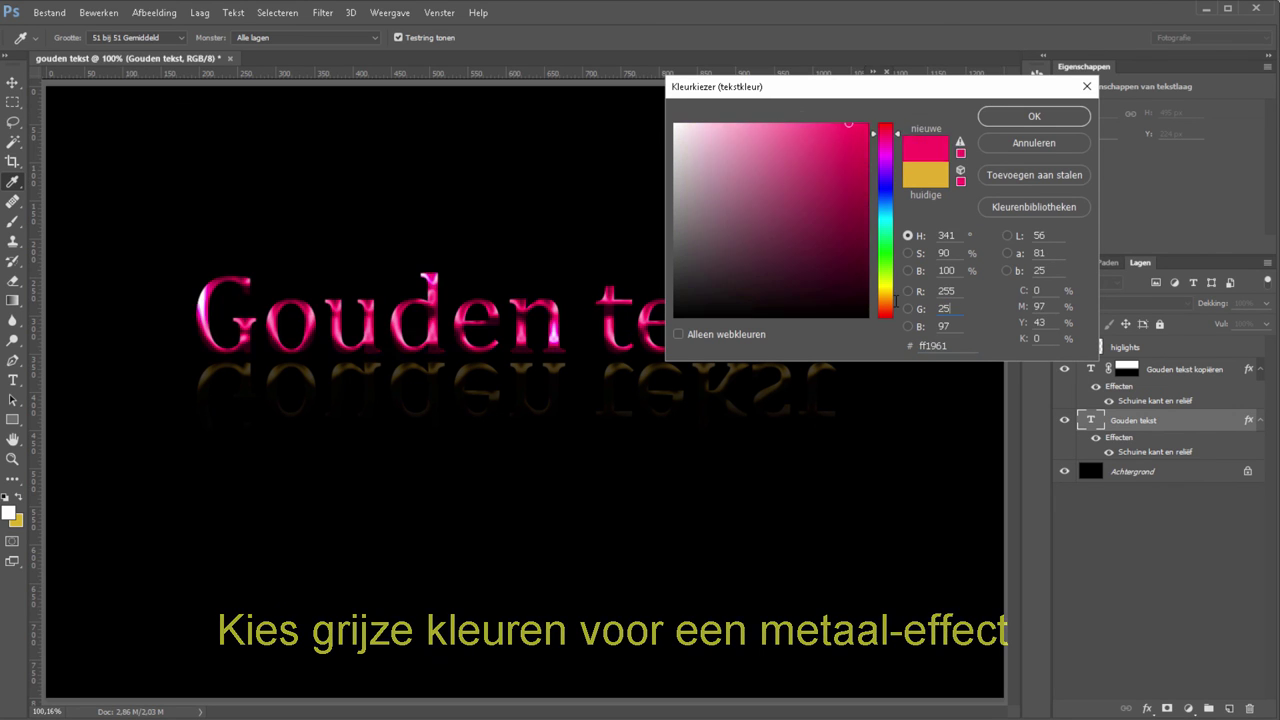
pyautogui.write('5')
pyautogui.press('Tab')
pyautogui.write('0')
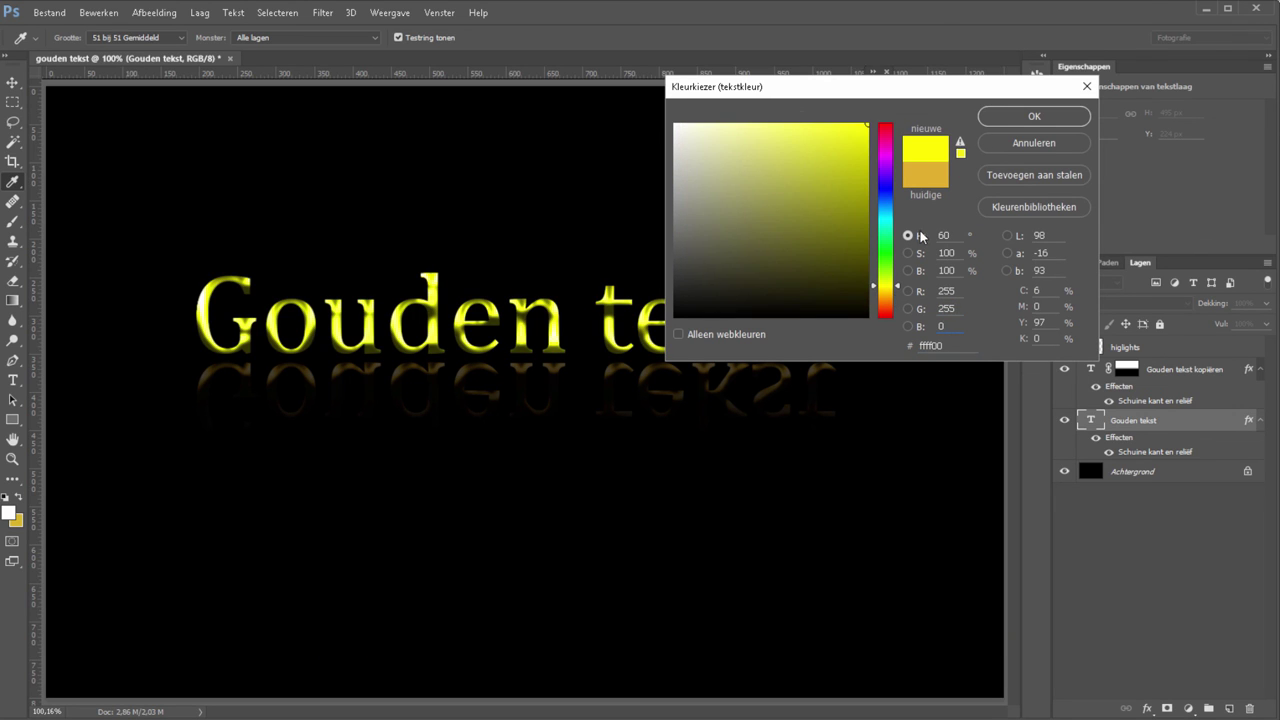
pyautogui.click(995, 116)
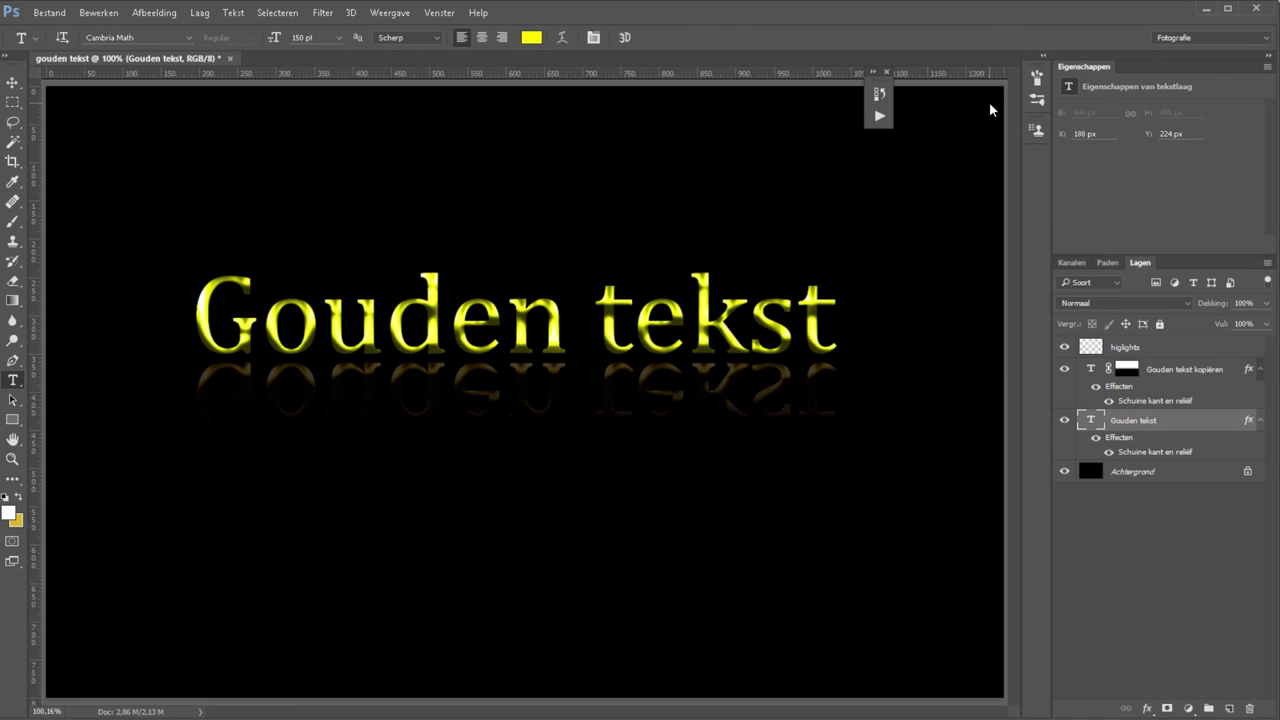